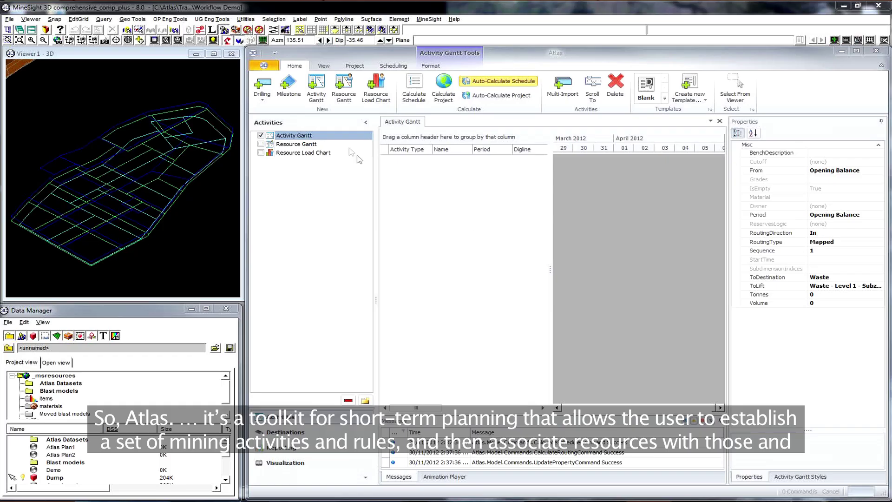
# Start creating multiple Parent activities and import the blast shapes from the viewer into the sequencing setup
pyautogui.click(261, 97)
pyautogui.moveTo(297, 169)
pyautogui.click(335, 188)
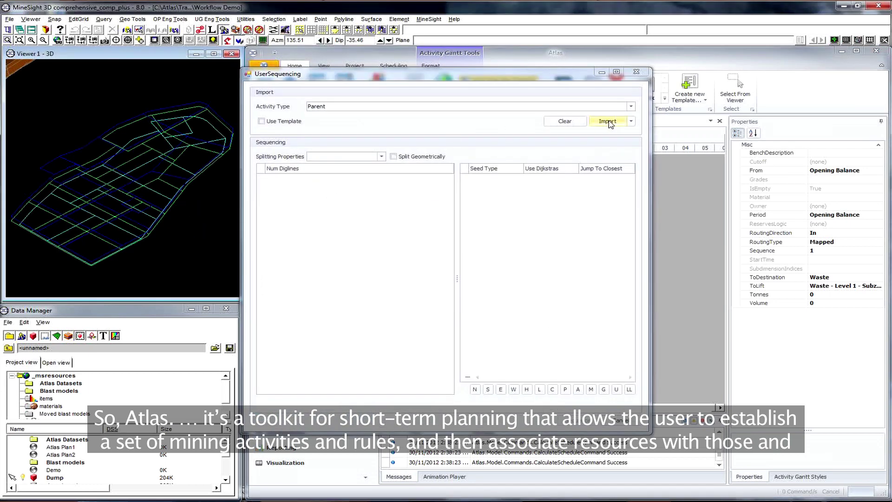
pyautogui.click(609, 121)
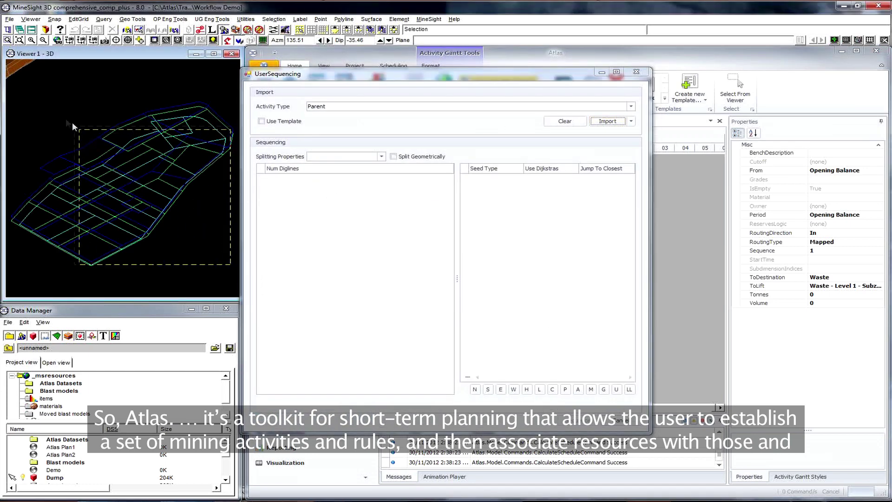
# Split the imported shapes by Level and sequence them with the N seed to generate the scheduled activities
pyautogui.click(381, 156)
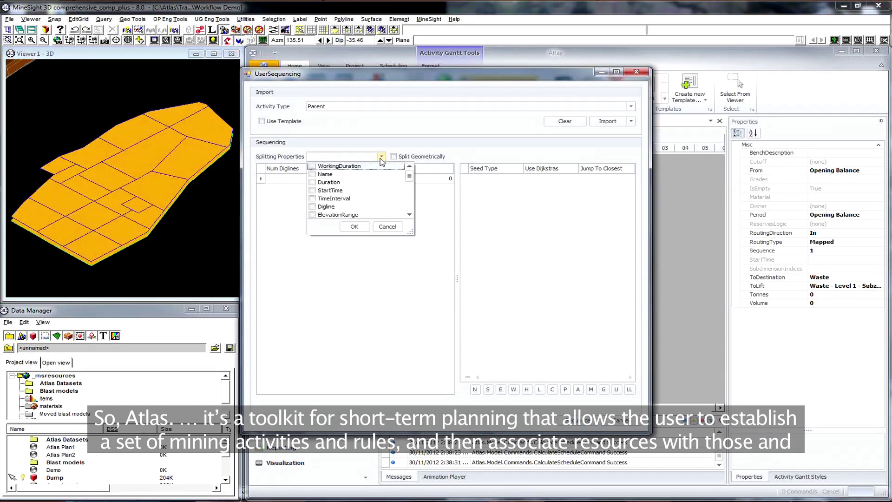
pyautogui.scroll(-3, 353, 195)
pyautogui.click(329, 202)
pyautogui.click(351, 225)
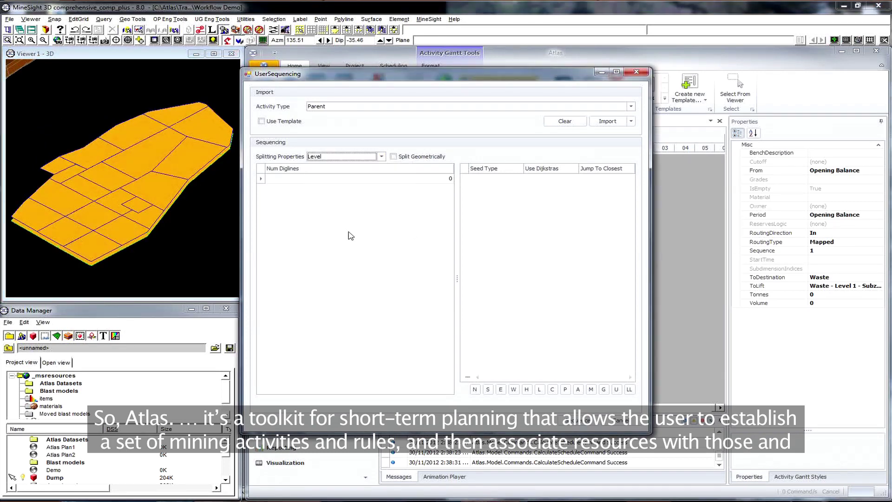
pyautogui.click(474, 390)
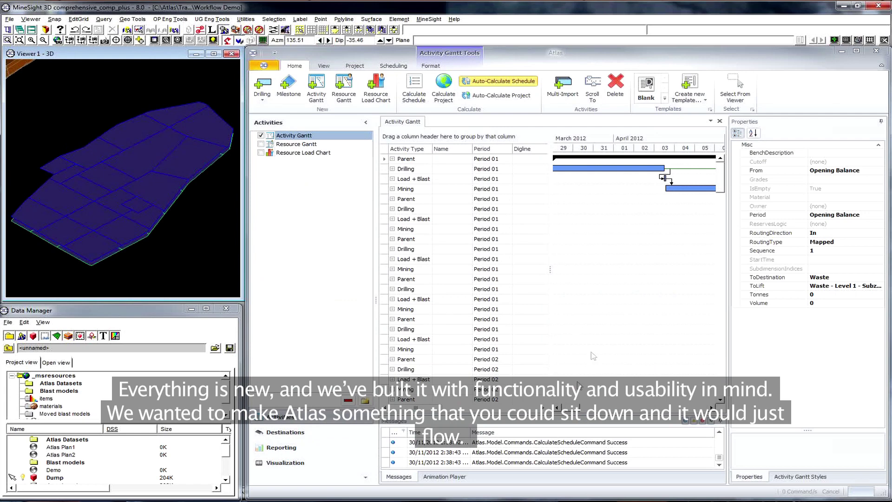
# Close the Blast models folder in the Data Manager and play the schedule animation with its length set to 5
pyautogui.click(609, 259)
pyautogui.keyDown('ctrl'); pyautogui.scroll(-3, 611, 258); pyautogui.keyUp('ctrl')
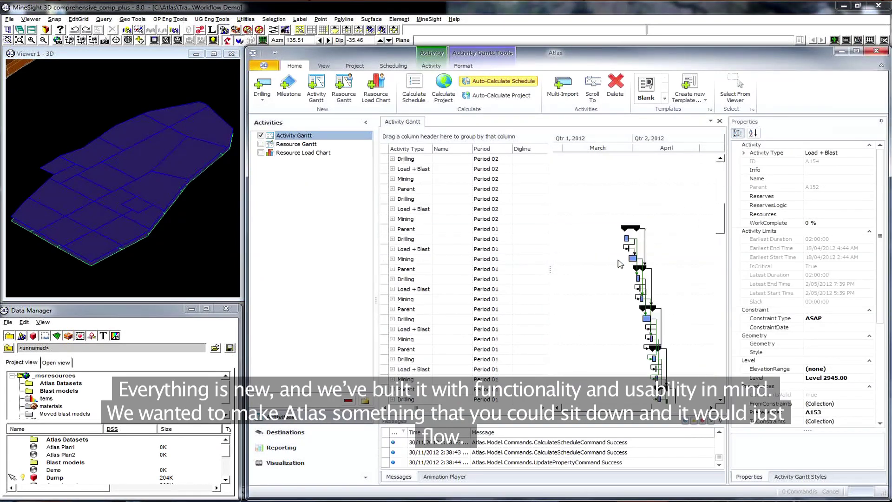
pyautogui.click(444, 476)
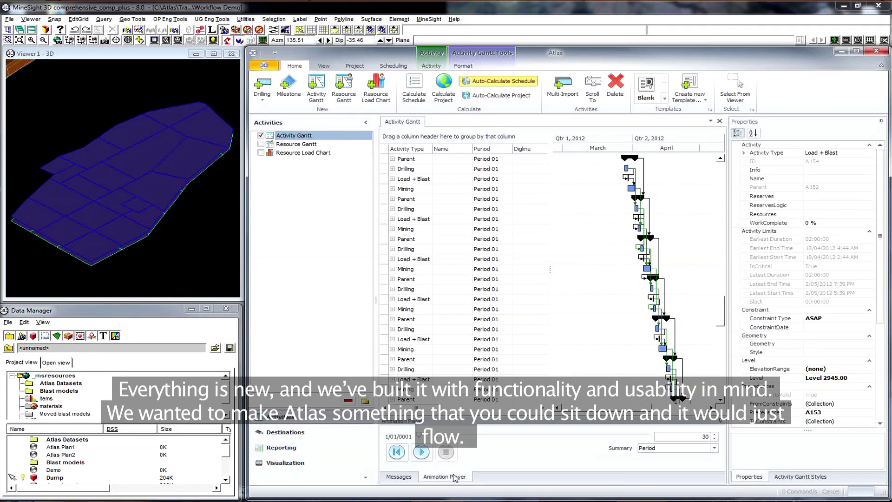
pyautogui.click(86, 463)
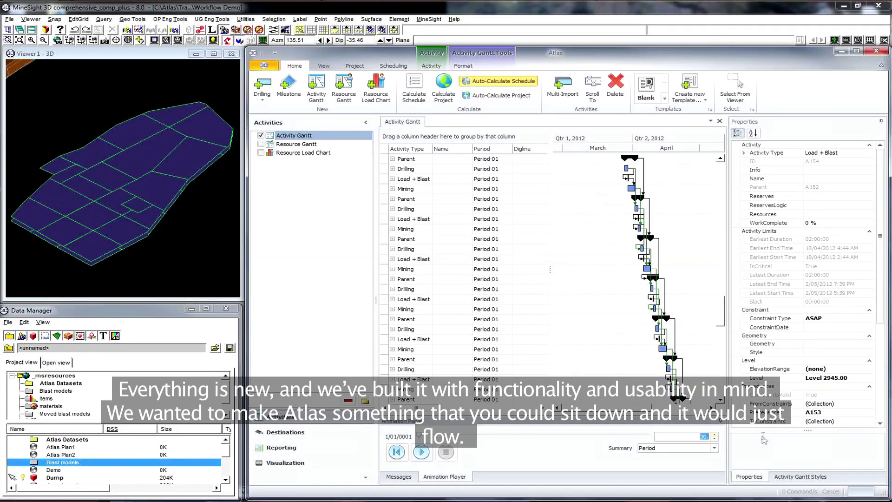
pyautogui.click(665, 439)
pyautogui.write('5')
pyautogui.click(421, 452)
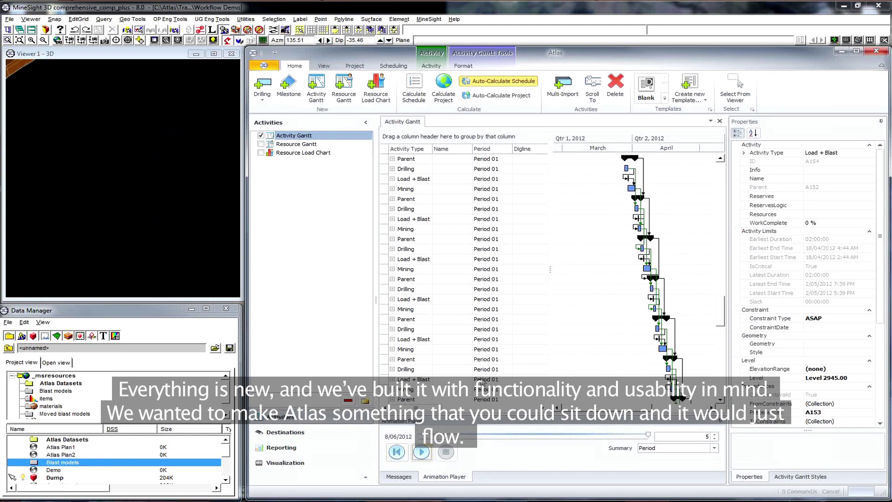
# Add an undermining rule to the mining dependency rules and filter it by activity type
pyautogui.click(393, 66)
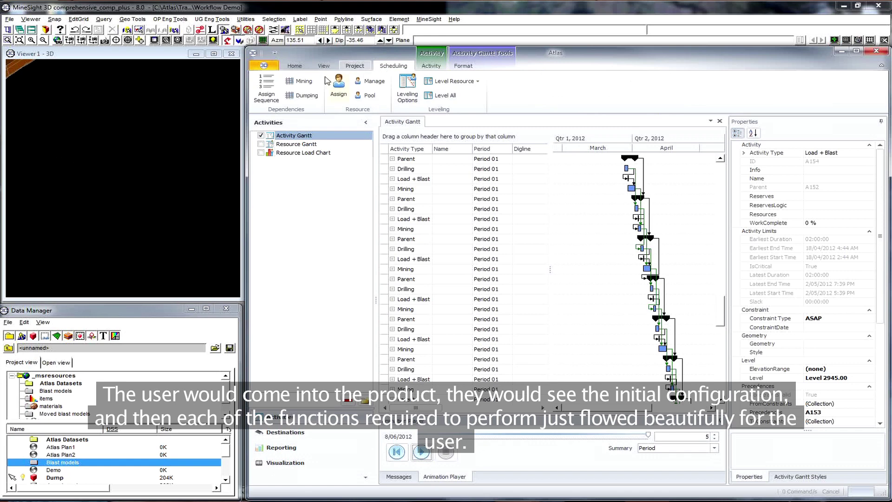
pyautogui.click(300, 81)
pyautogui.click(271, 294)
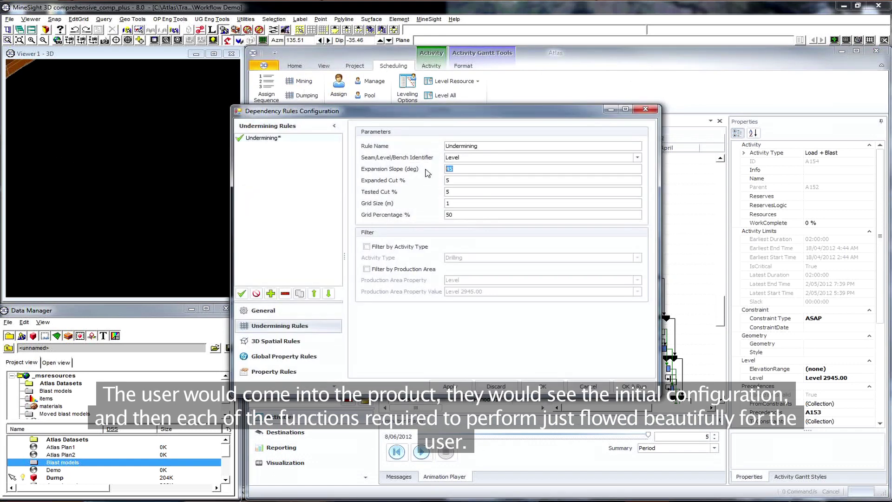
pyautogui.click(366, 247)
pyautogui.click(449, 258)
pyautogui.click(455, 290)
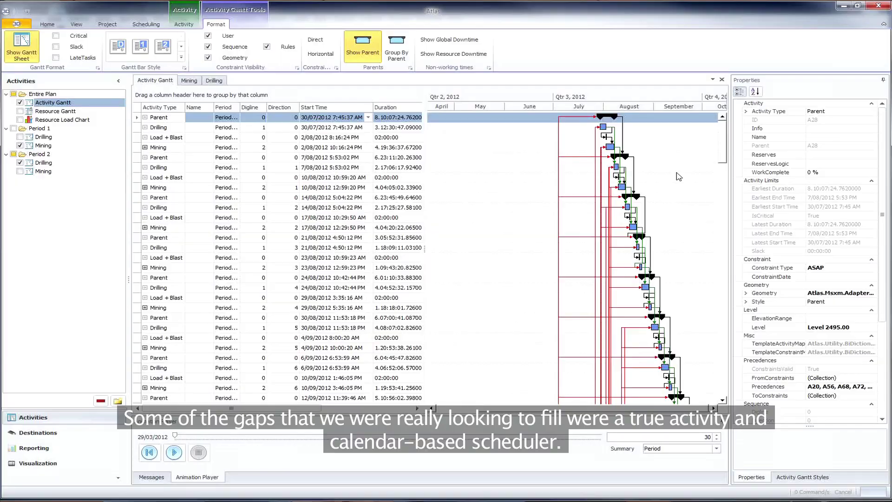
# Examine the whole Activity Gantt schedule and the grouped Mining view of Period 1 and Drilling view of Period 2
pyautogui.scroll(-10, 679, 177)
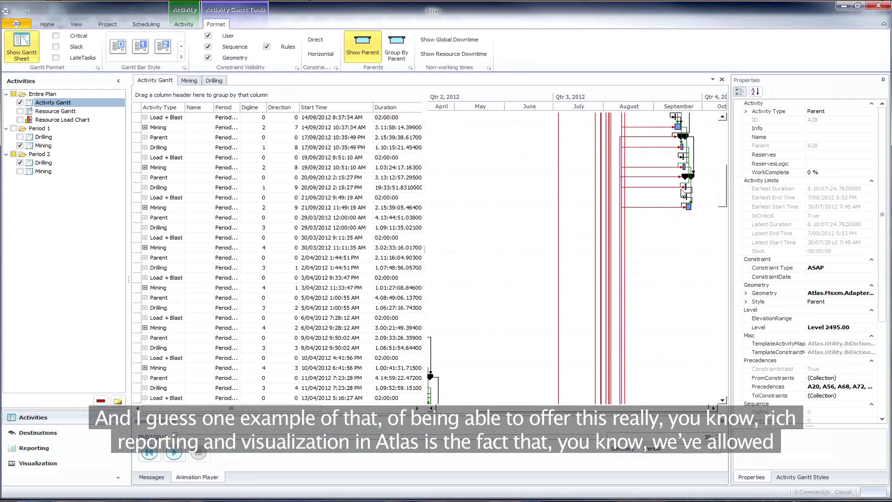
pyautogui.scroll(-6, 604, 309)
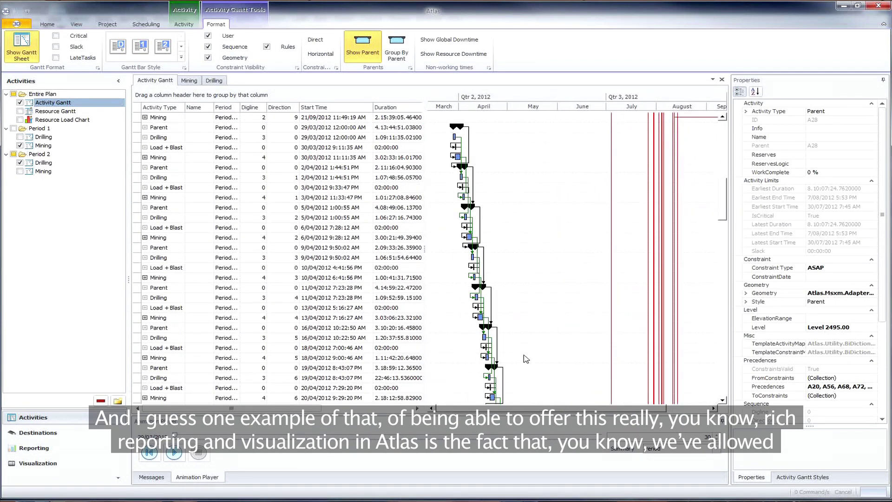
pyautogui.scroll(-2, 525, 359)
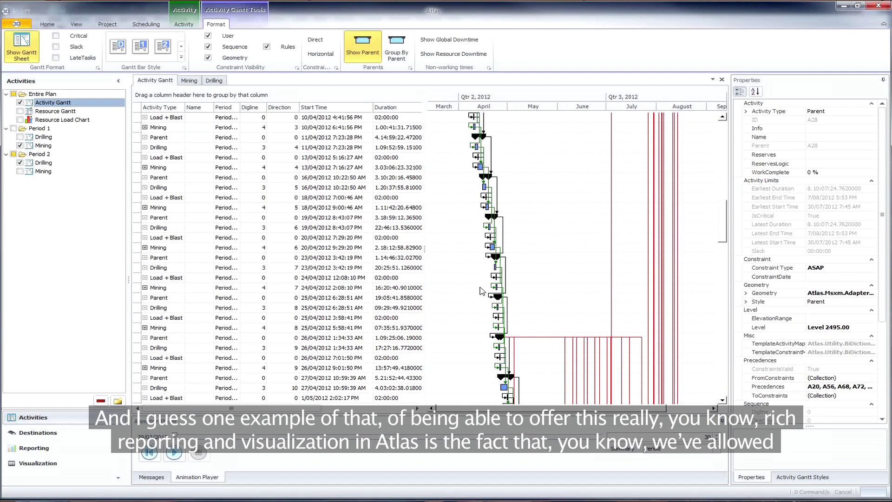
pyautogui.click(60, 146)
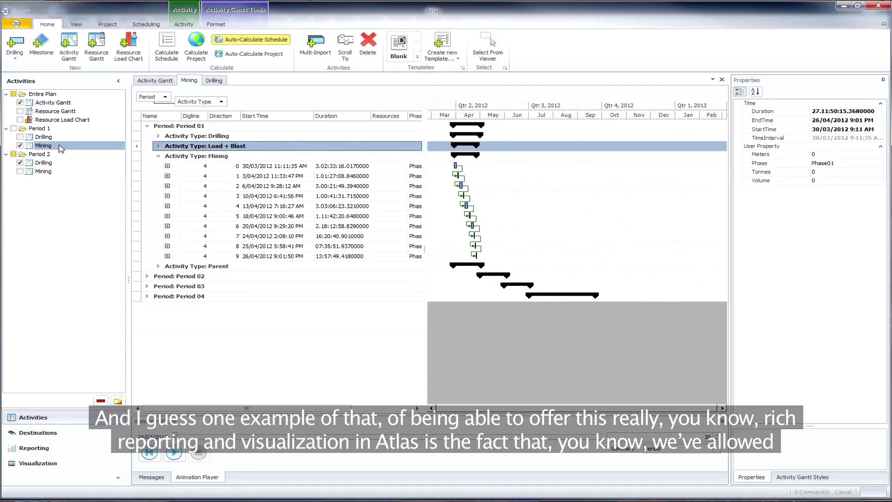
pyautogui.click(159, 267)
pyautogui.click(158, 267)
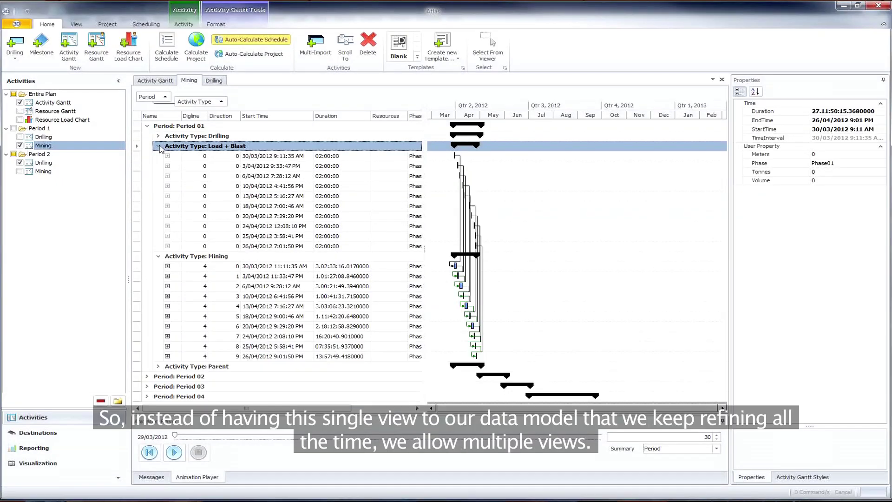
pyautogui.click(44, 162)
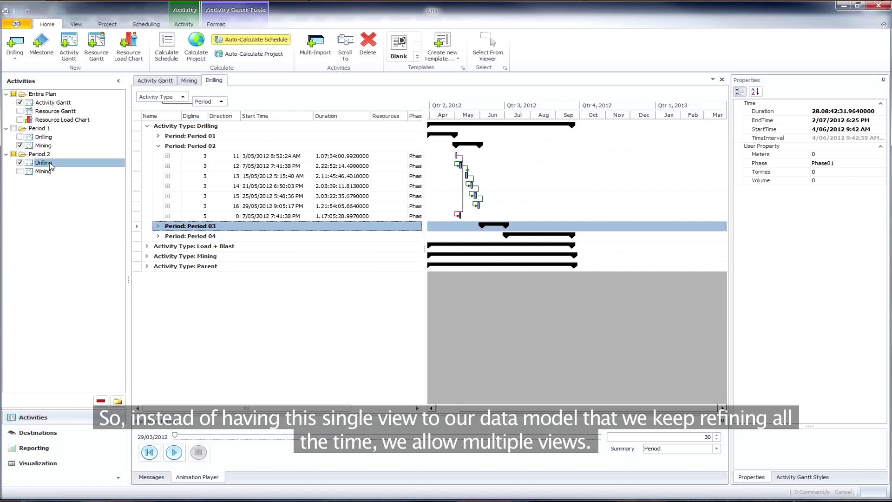
pyautogui.click(157, 136)
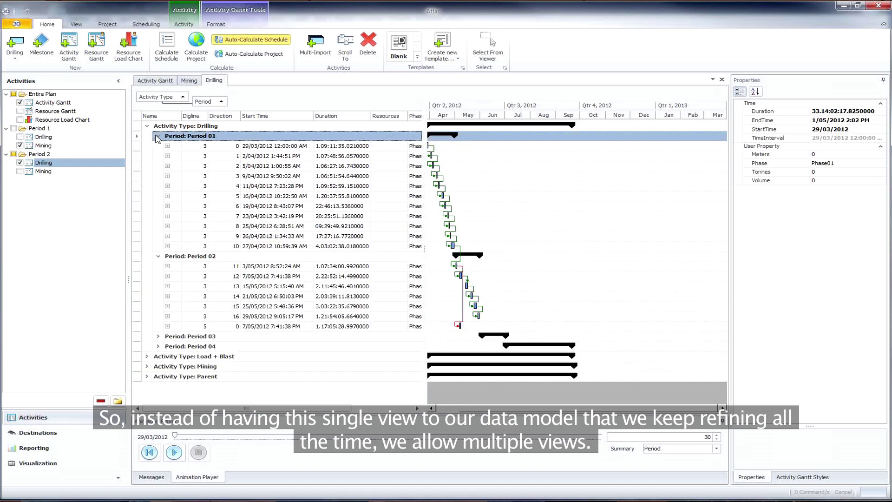
pyautogui.click(158, 136)
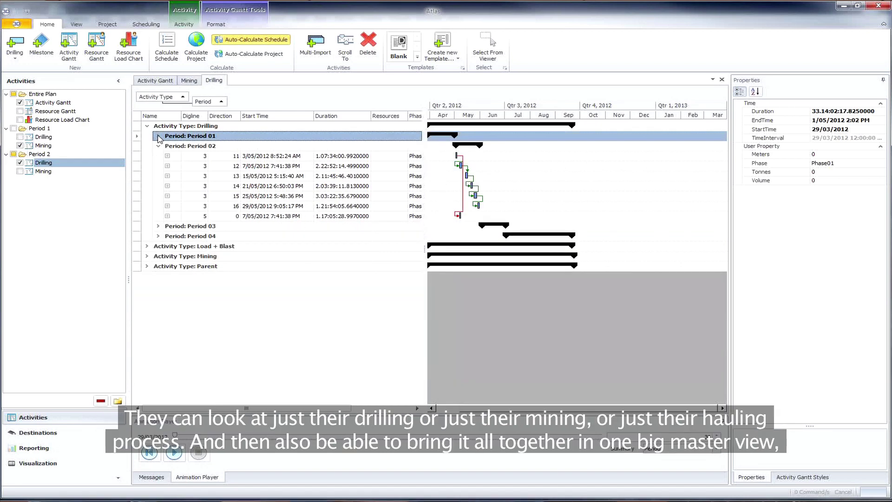
# Hide the geometry constraints in the entire plan's Activity Gantt and group its activities by Activity Type
pyautogui.click(53, 103)
pyautogui.click(216, 25)
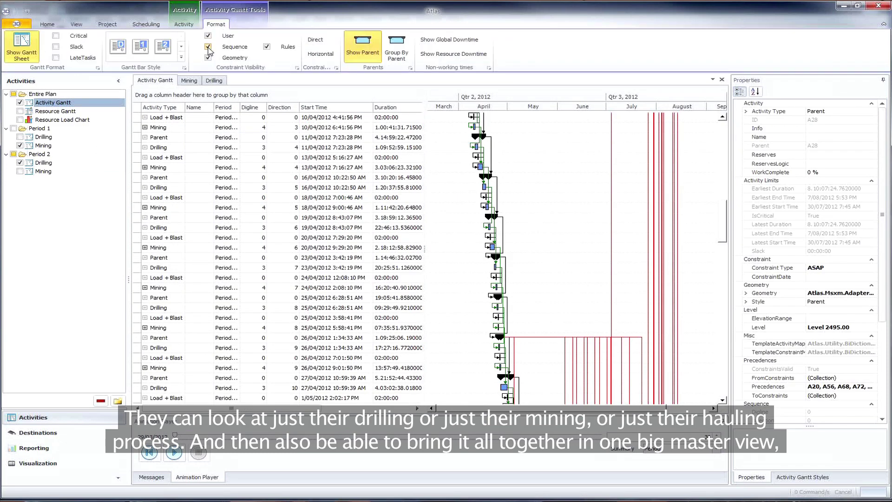
pyautogui.click(208, 58)
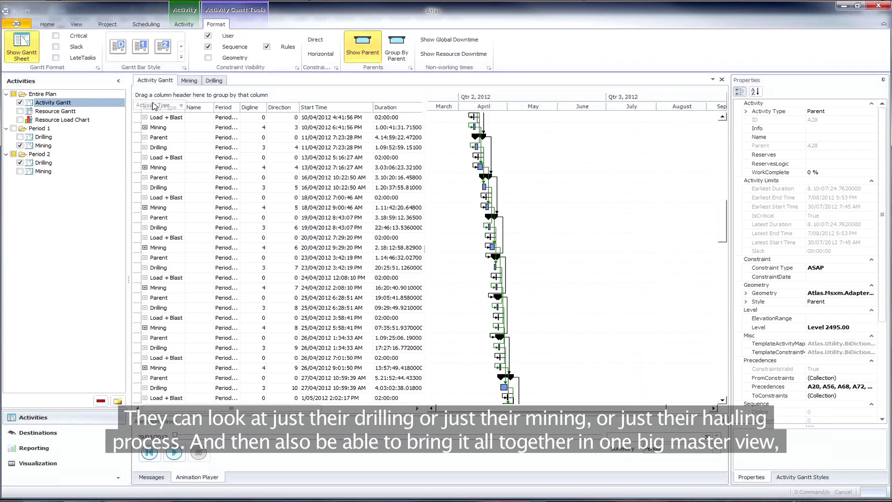
pyautogui.moveTo(147, 98); pyautogui.dragTo(148, 97)
pyautogui.click(152, 140)
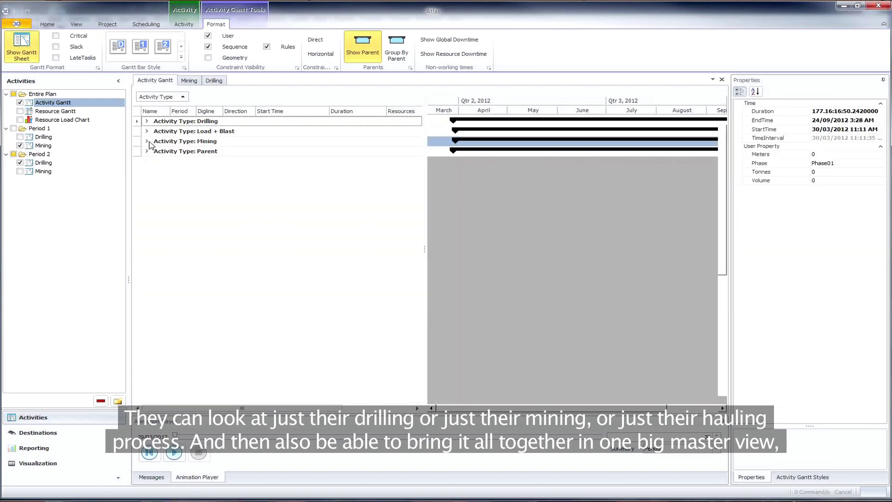
pyautogui.click(498, 203)
pyautogui.scroll(-8, 498, 205)
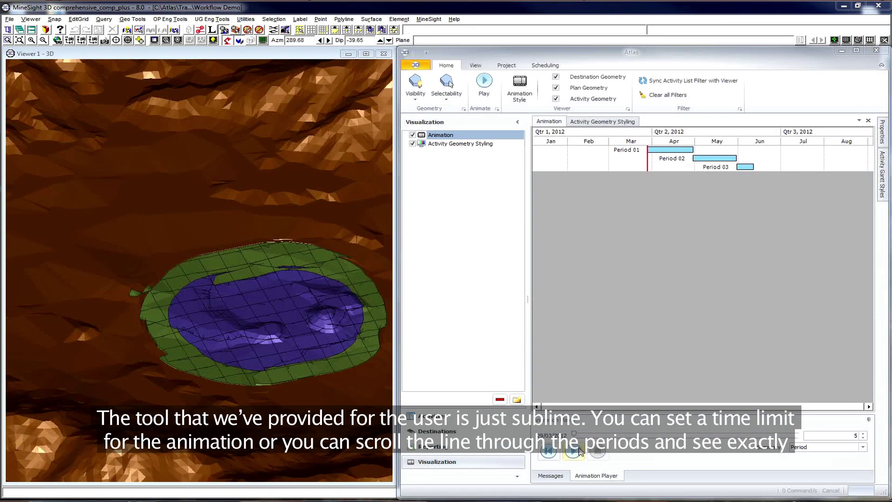
# Play the pit and waste dump animation, and scrub the time marker back and forth around the start of Period 02
pyautogui.click(574, 451)
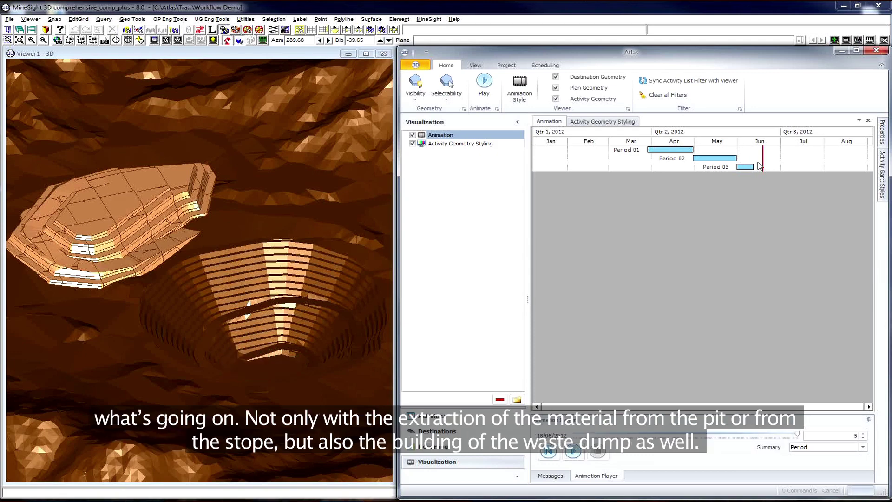
pyautogui.moveTo(752, 166); pyautogui.dragTo(694, 166)
pyautogui.keyDown('ctrl'); pyautogui.scroll(3, 694, 166); pyautogui.keyUp('ctrl')
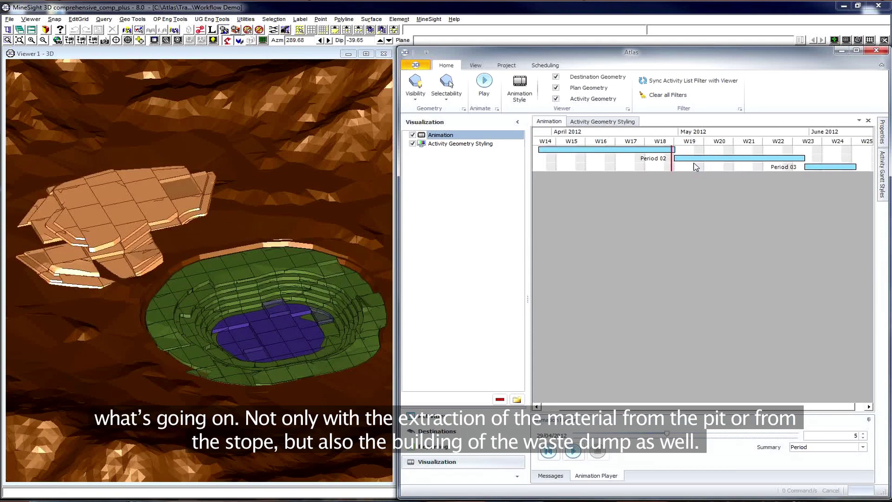
pyautogui.moveTo(673, 166); pyautogui.dragTo(685, 162)
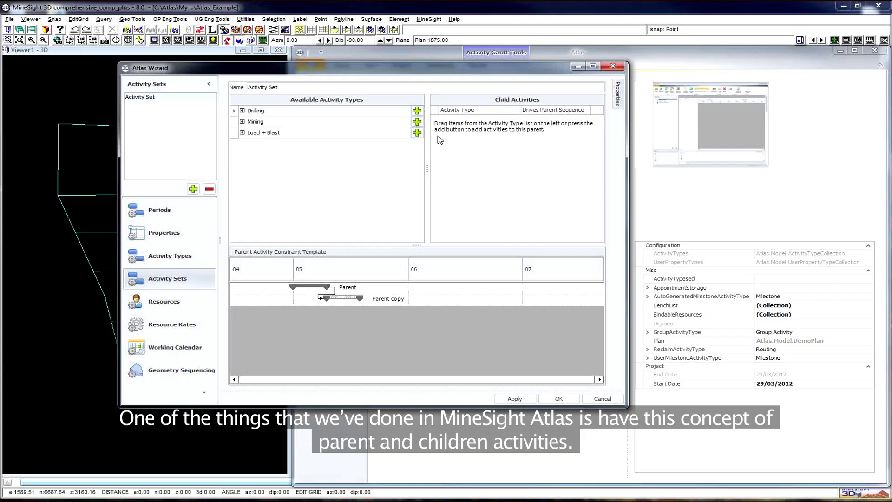
# Add Drilling, Load + Blast and Mining as child activities of the Activity Set and link them in that order
pyautogui.click(417, 112)
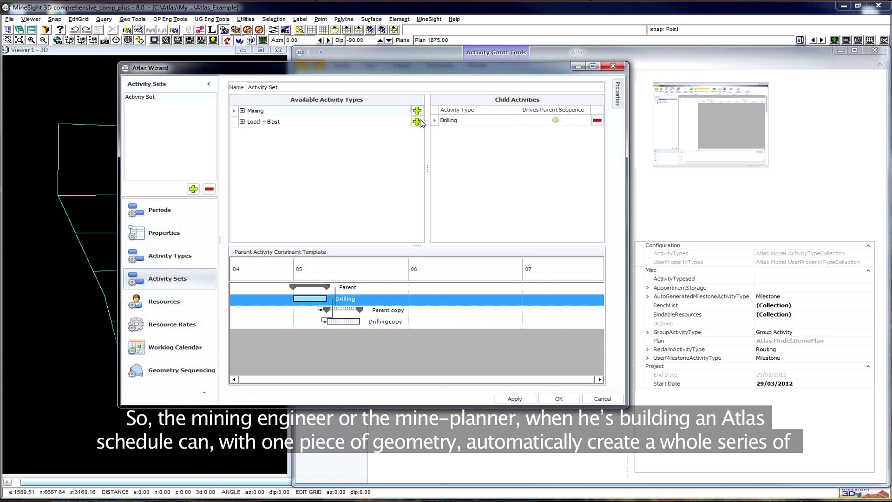
pyautogui.click(417, 122)
pyautogui.click(417, 112)
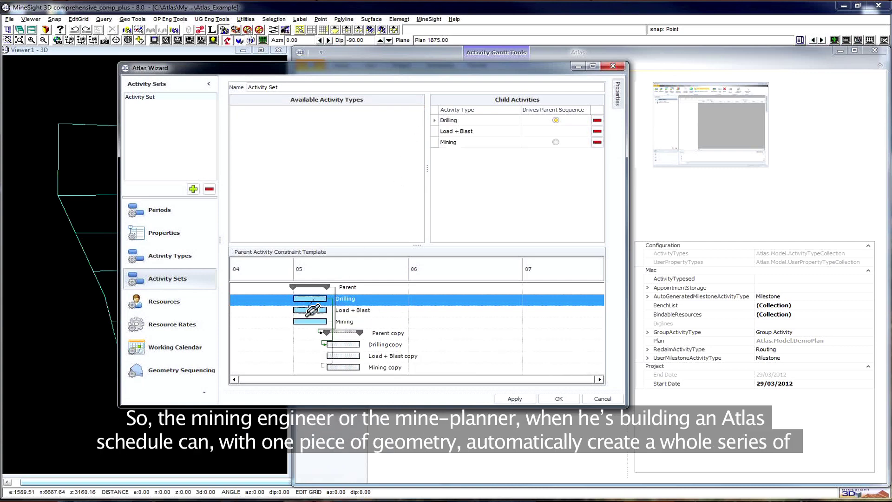
pyautogui.moveTo(313, 310)
pyautogui.mouseDown()
pyautogui.moveTo(335, 316)
pyautogui.moveTo(314, 320)
pyautogui.mouseUp()
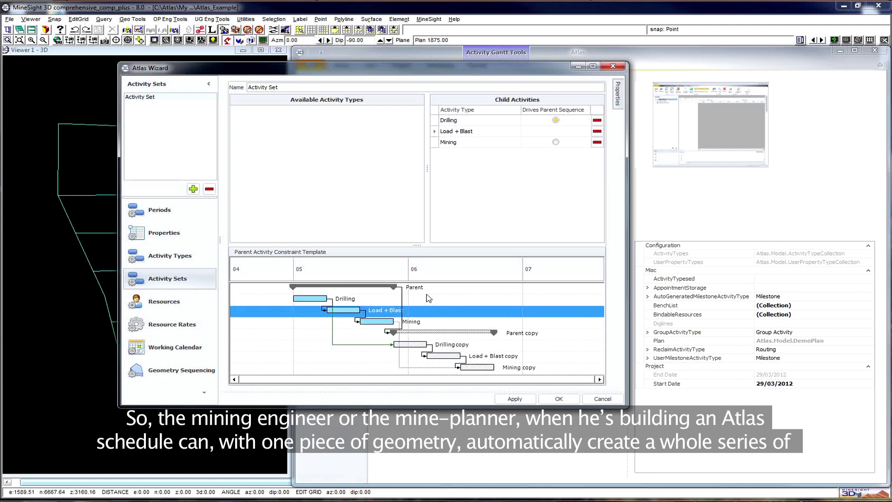
pyautogui.click(622, 70)
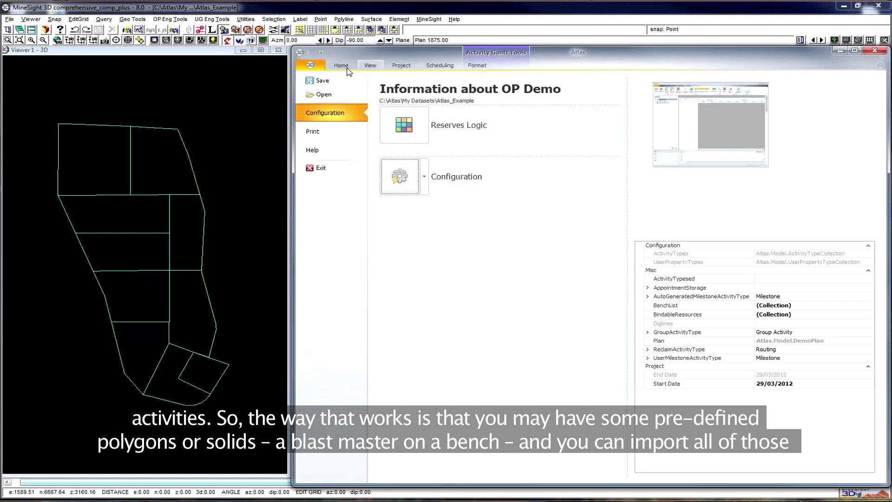
# Start creating multiple activities of the Activity Set type and select all the bench polygons in the viewer for import
pyautogui.click(346, 70)
pyautogui.click(309, 98)
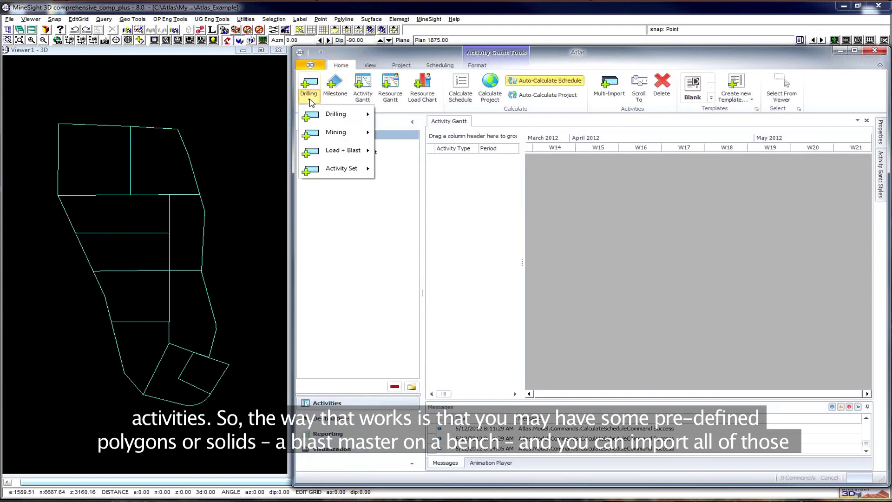
pyautogui.moveTo(323, 172)
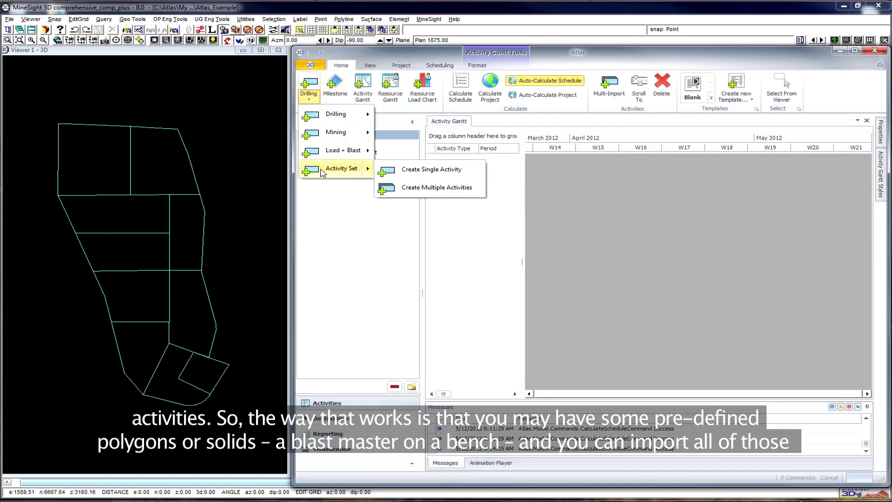
pyautogui.click(394, 188)
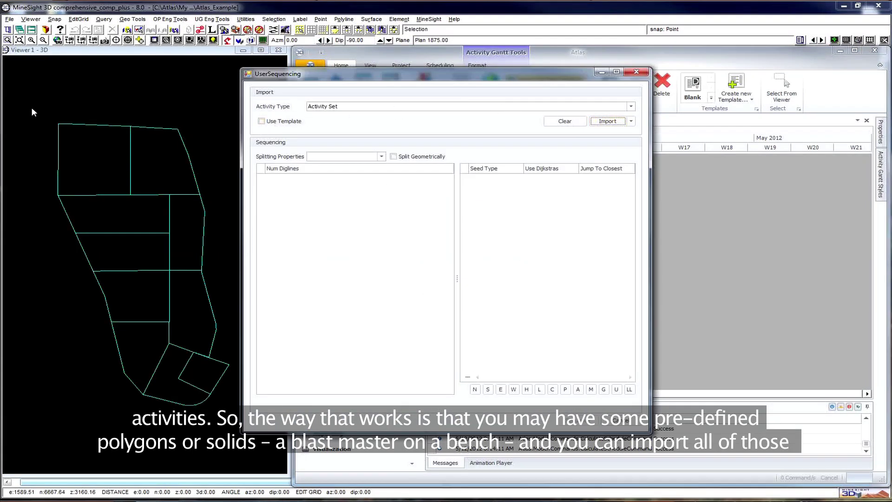
pyautogui.moveTo(32, 107); pyautogui.dragTo(192, 385)
pyautogui.moveTo(219, 424); pyautogui.dragTo(219, 424)
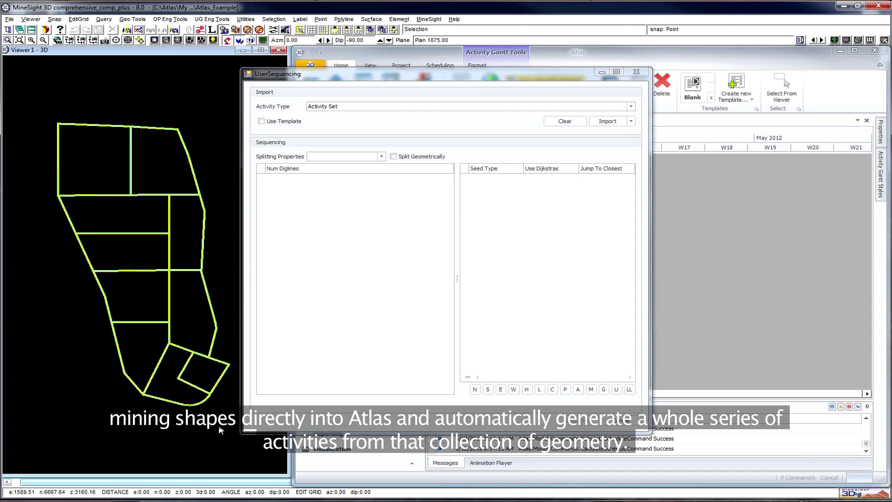
# Import the selected bench polygons as Activity Set activities, sequence them with the NorthMost seed, and generate the activities in the Gantt
pyautogui.rightClick(219, 425)
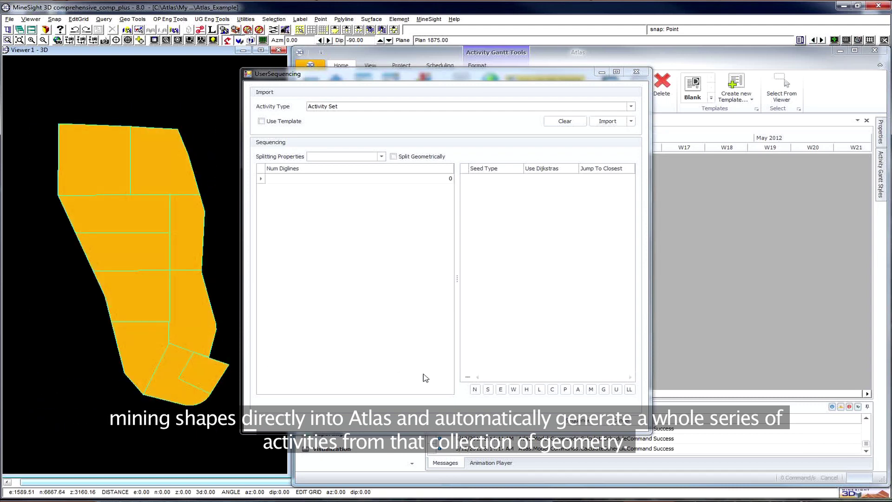
pyautogui.click(474, 389)
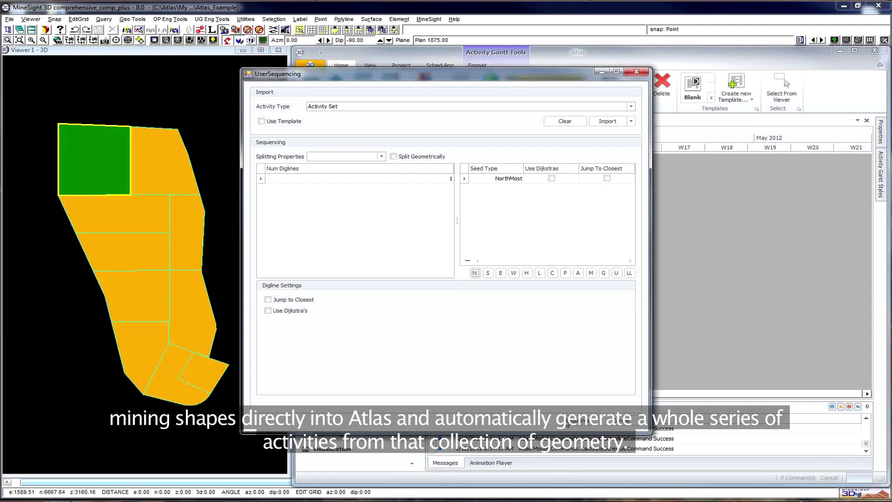
pyautogui.click(568, 422)
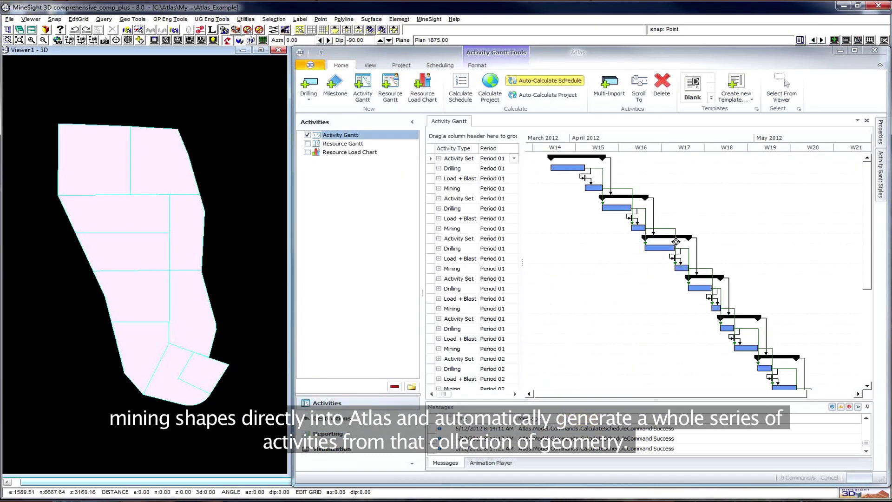
pyautogui.moveTo(867, 179); pyautogui.dragTo(866, 274)
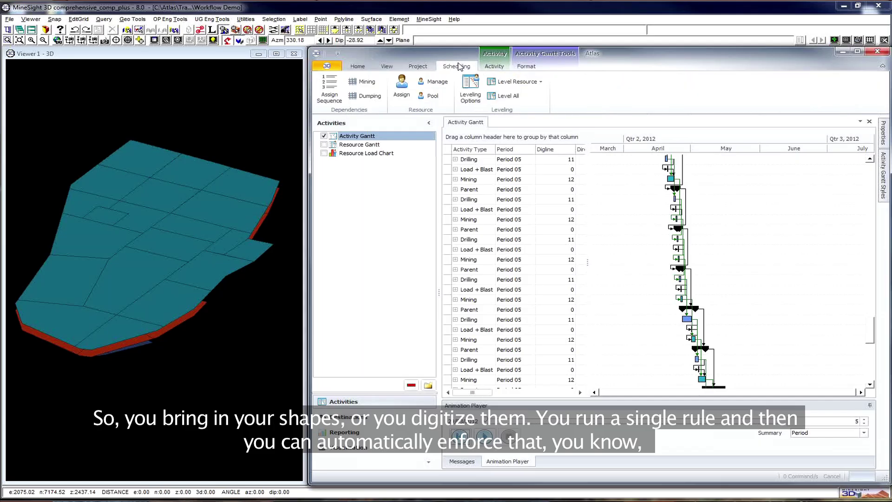
# Add an undermining dependency rule with a 10-degree expansion slope, filter it to the Parent activity type, and apply it
pyautogui.click(367, 82)
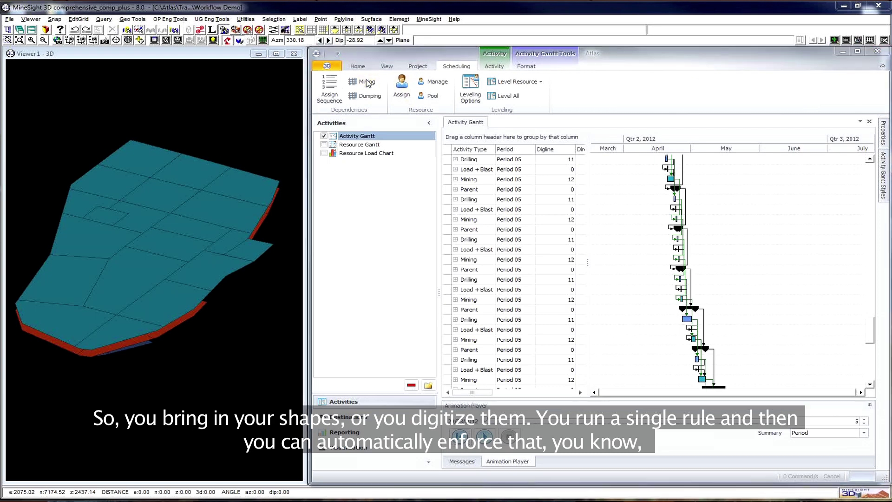
pyautogui.click(271, 293)
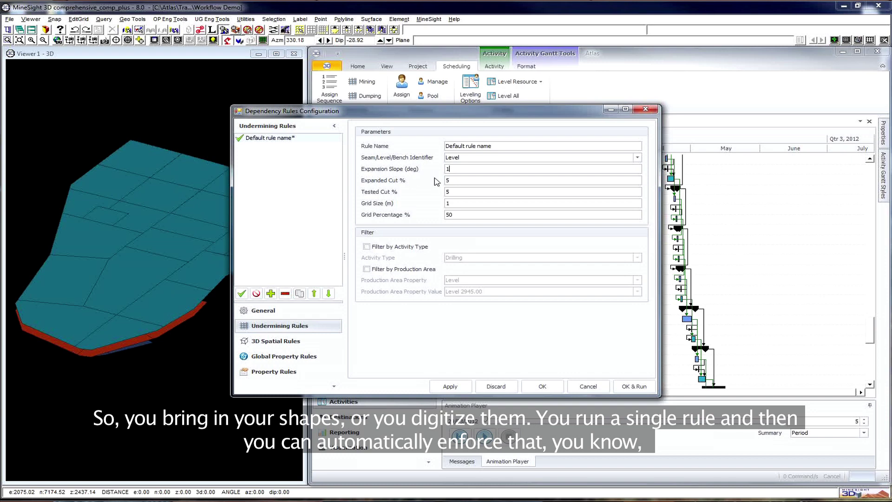
pyautogui.click(395, 246)
pyautogui.click(470, 257)
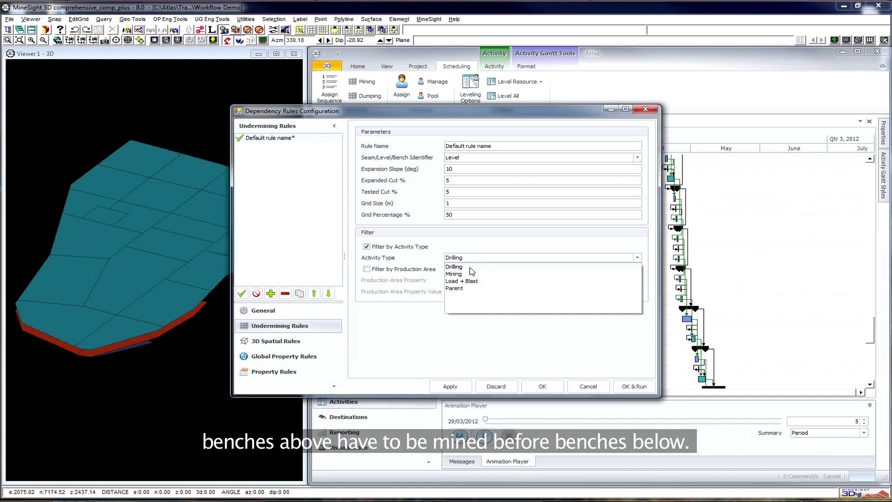
pyautogui.click(455, 289)
pyautogui.click(450, 386)
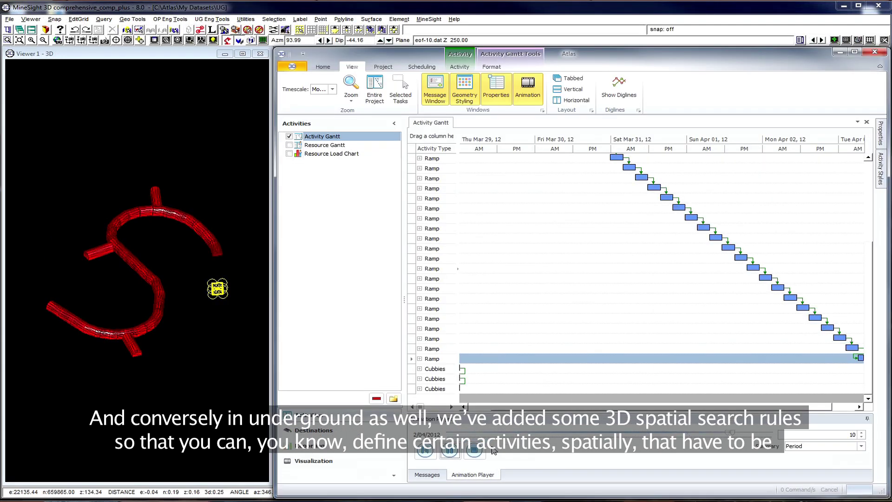
# Enable and run the Ramp cubbies 3D spatial rule on the underground plan, and replay the animation from the start
pyautogui.click(428, 70)
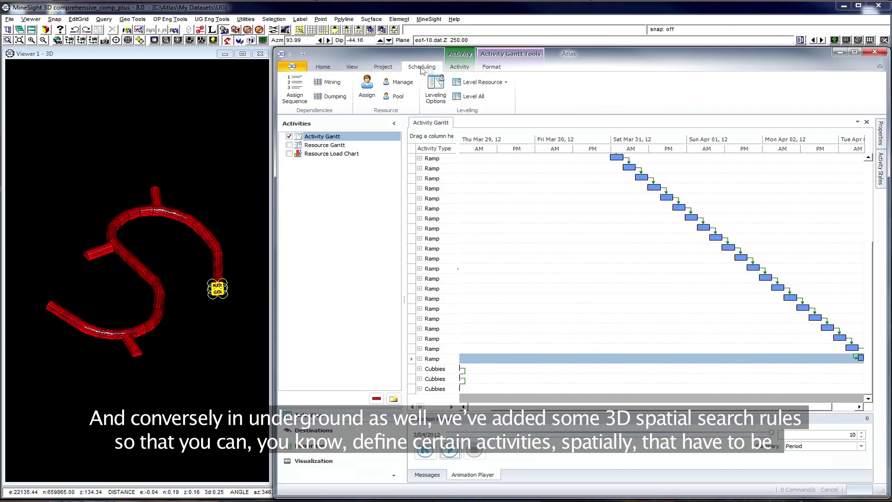
pyautogui.click(328, 83)
pyautogui.click(287, 342)
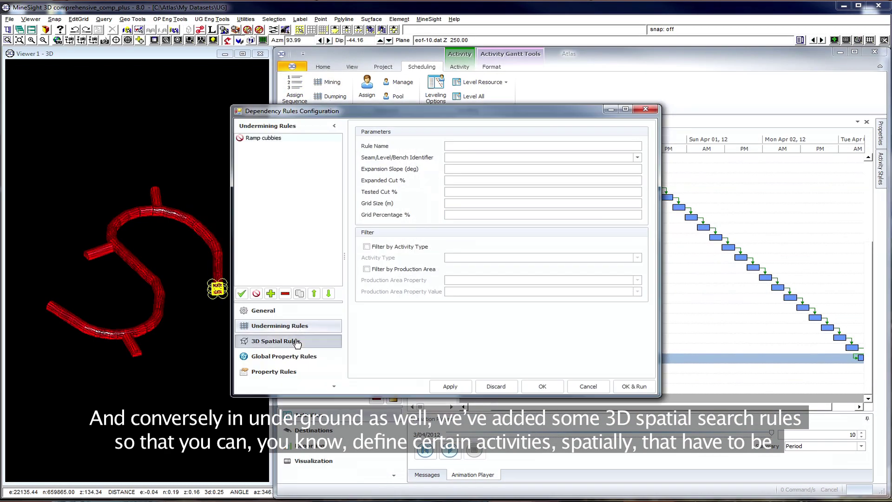
pyautogui.click(247, 140)
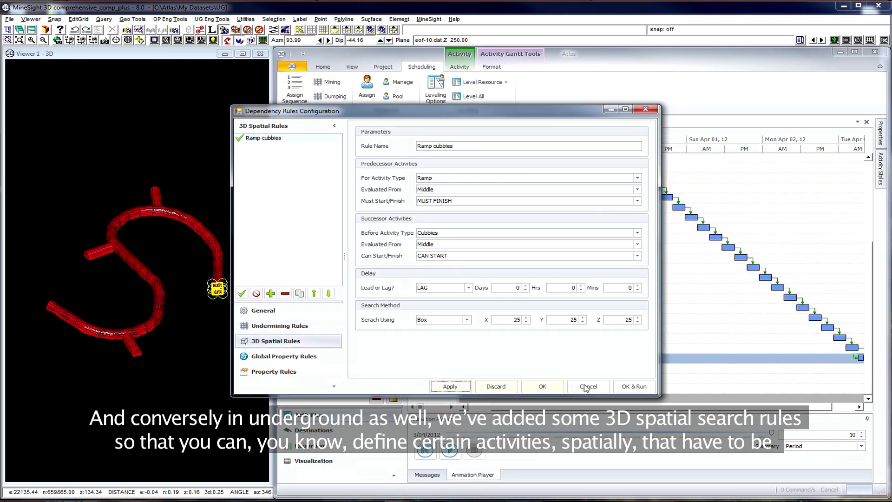
pyautogui.click(634, 386)
pyautogui.click(425, 449)
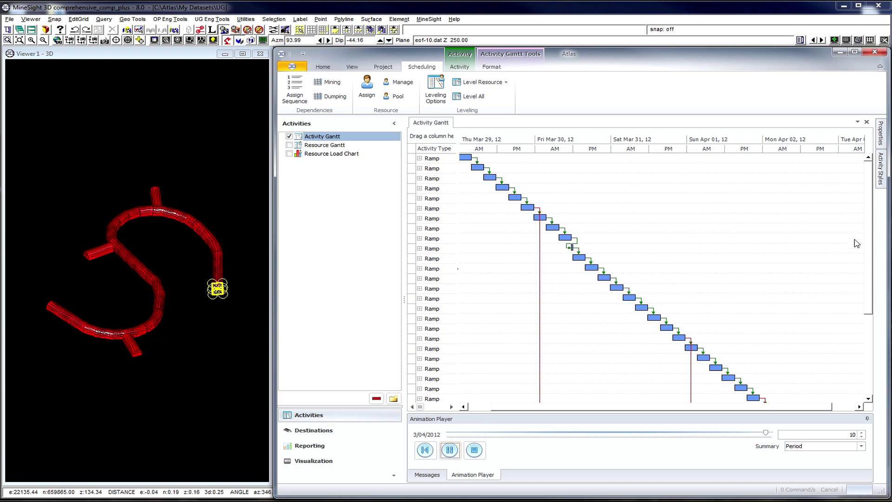
pyautogui.moveTo(869, 239); pyautogui.dragTo(876, 321)
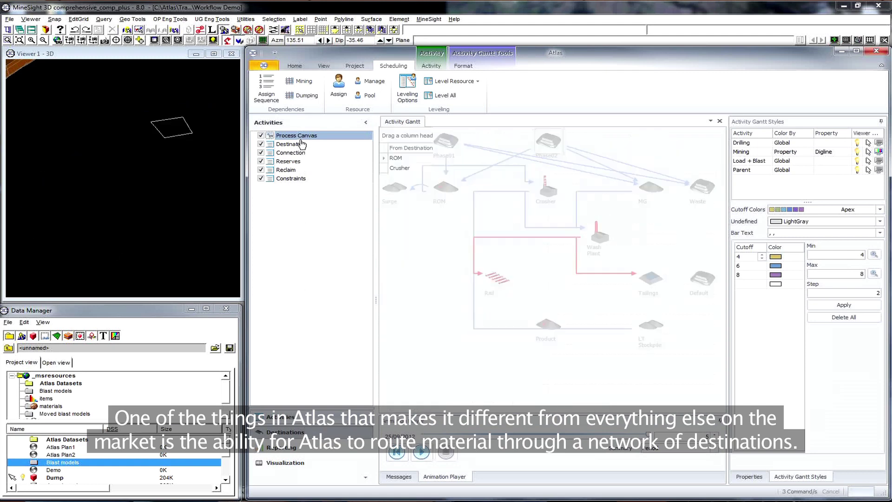
# Start a viewer import of levels for the Waste destination and select all the dump geometry as its destination geometry
pyautogui.click(300, 147)
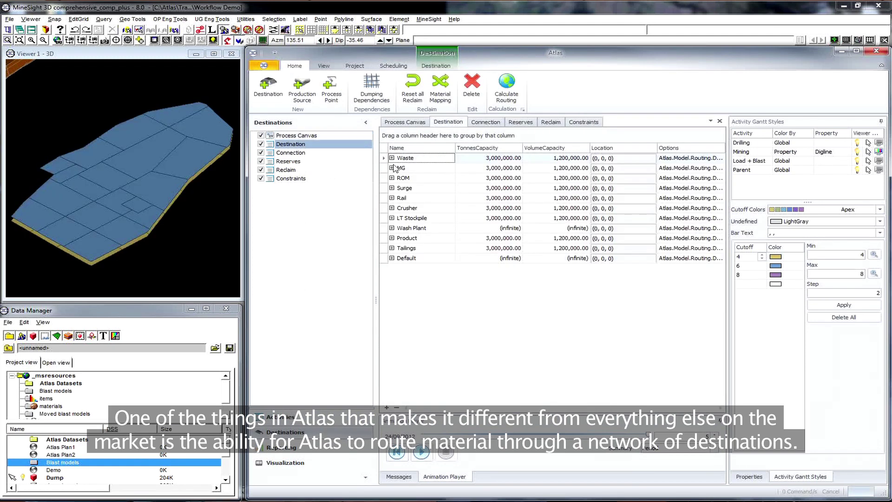
pyautogui.moveTo(205, 200); pyautogui.dragTo(159, 194)
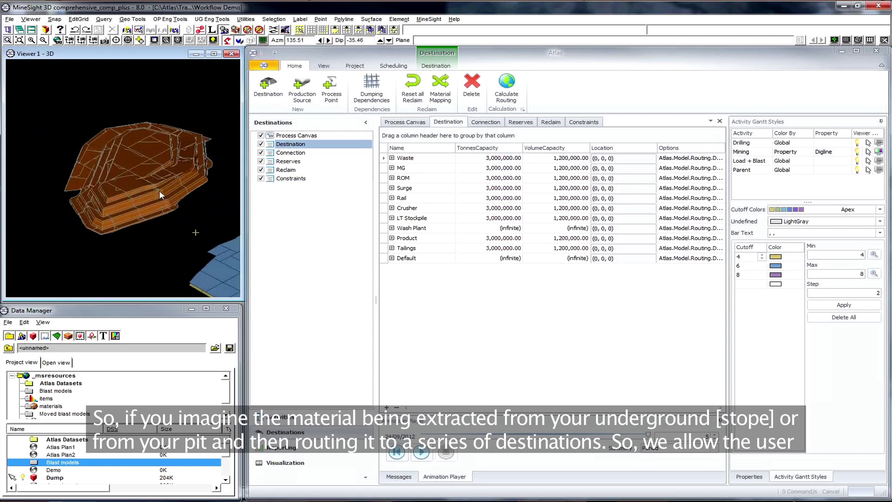
pyautogui.click(392, 66)
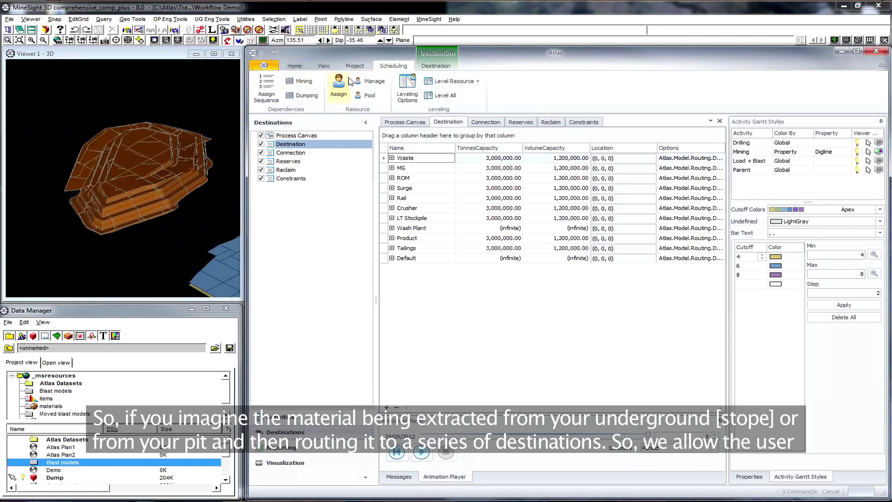
pyautogui.scroll(-1, 351, 81)
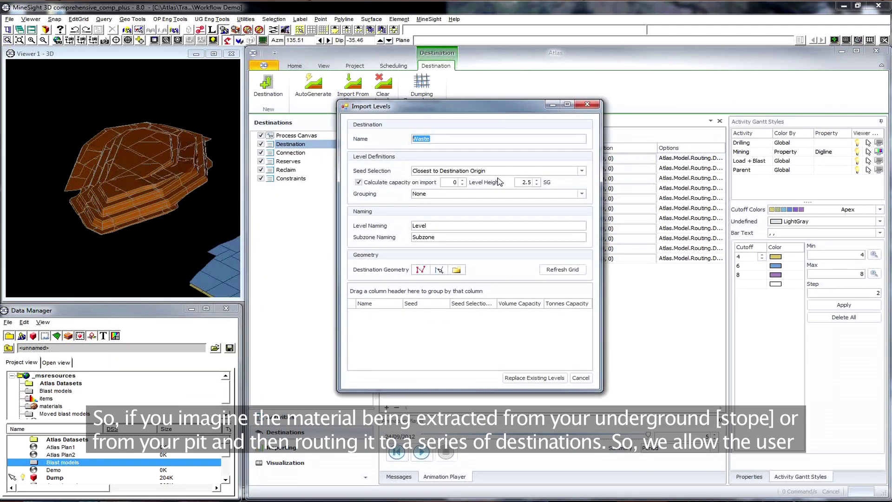
pyautogui.click(439, 269)
pyautogui.moveTo(218, 230); pyautogui.dragTo(85, 141)
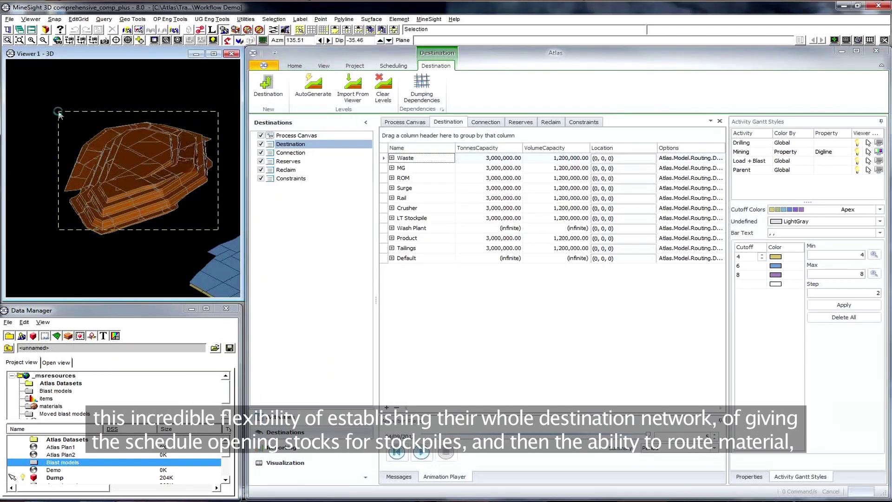
pyautogui.moveTo(58, 114); pyautogui.dragTo(58, 112)
# Set the level naming to Level {minElev}, group by Maximum Elevation with a new elevation tolerance, and import the levels into the Waste destination
pyautogui.moveTo(315, 133); pyautogui.dragTo(436, 131)
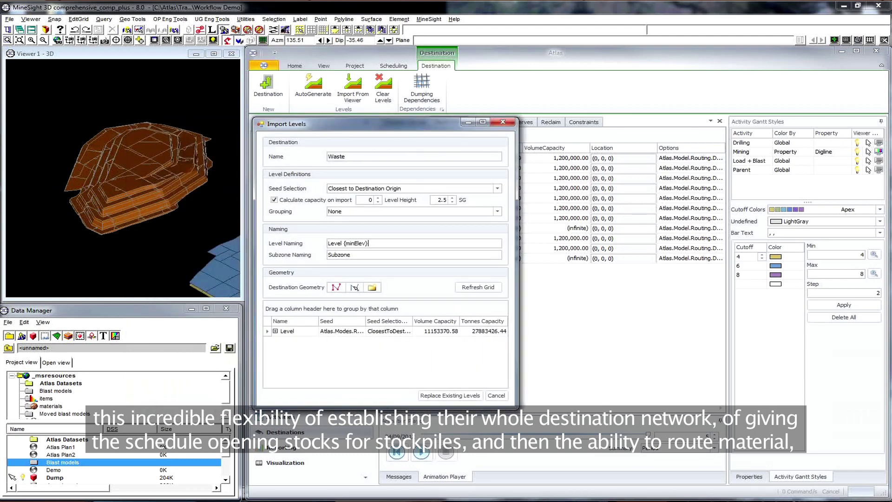
pyautogui.click(405, 211)
pyautogui.click(371, 250)
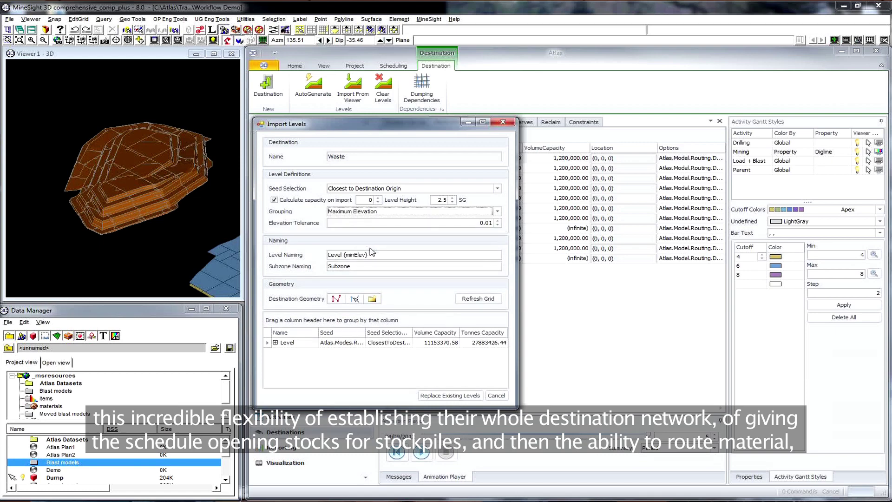
pyautogui.moveTo(463, 223); pyautogui.dragTo(528, 225)
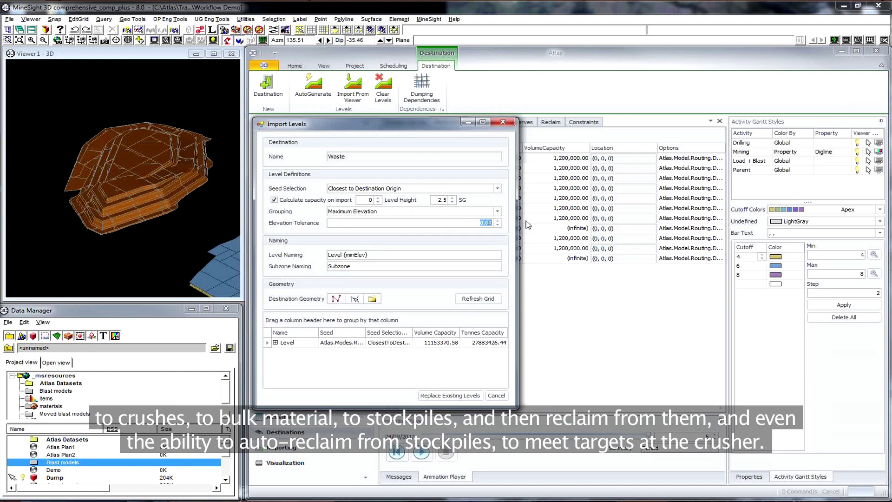
pyautogui.click(466, 301)
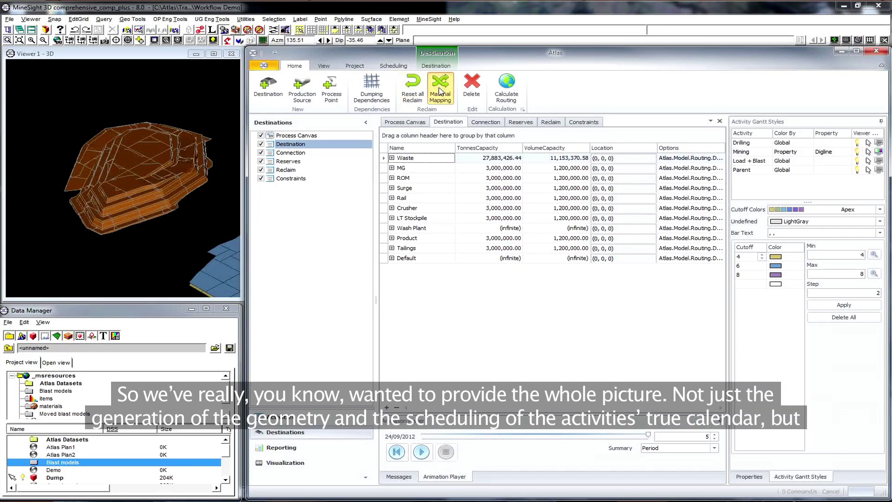
# Examine the material mapping cutoffs and the periods listed under the Waste destination
pyautogui.click(440, 91)
pyautogui.hscroll(2, 492, 227)
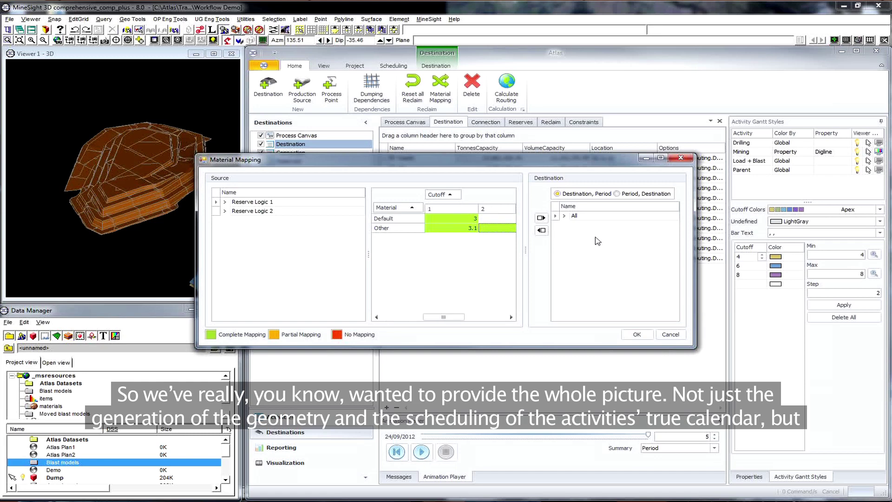
pyautogui.doubleClick(574, 215)
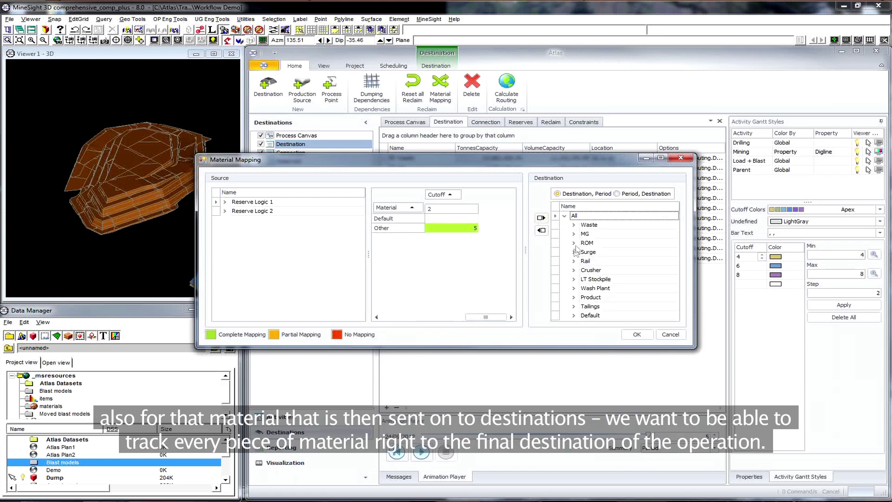
pyautogui.click(575, 225)
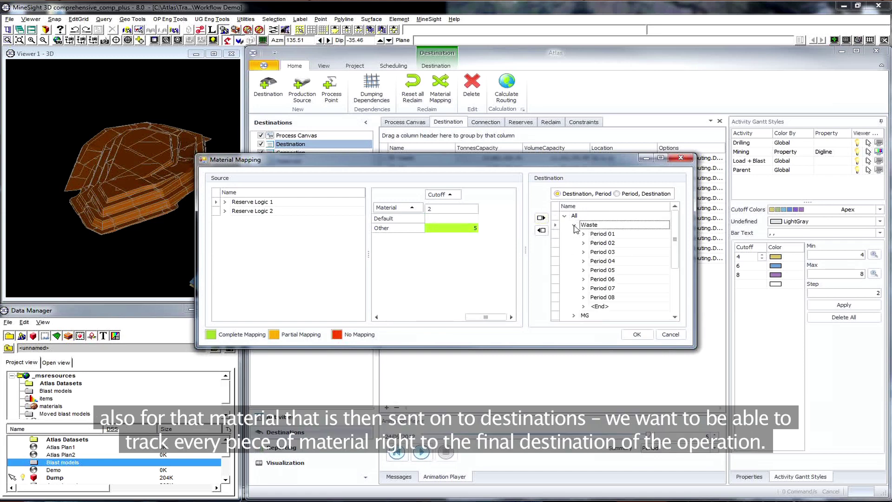
pyautogui.click(636, 335)
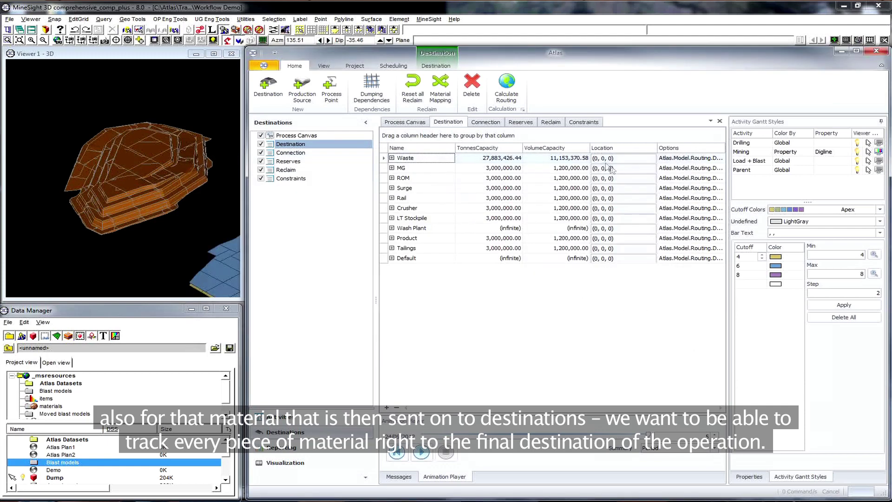
# Calculate the routing and play the animation from the start with both the pit and the dump in view
pyautogui.click(502, 90)
pyautogui.moveTo(211, 220); pyautogui.dragTo(115, 199)
pyautogui.click(398, 453)
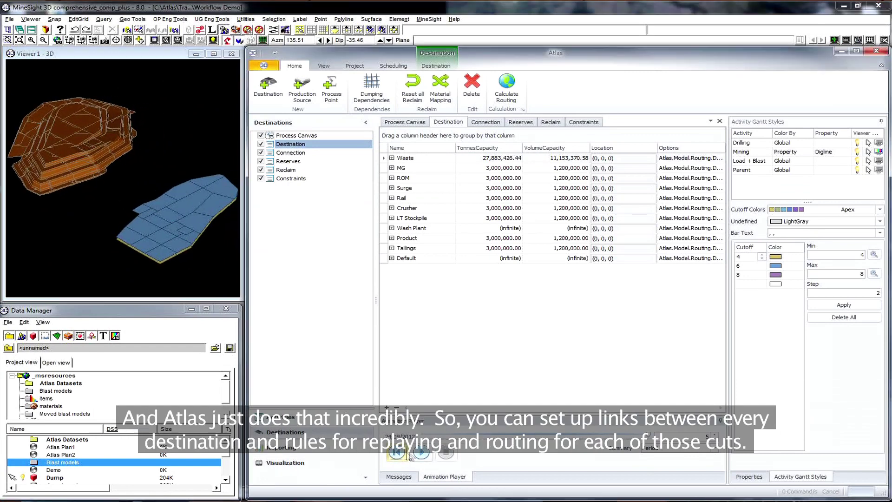
pyautogui.click(422, 452)
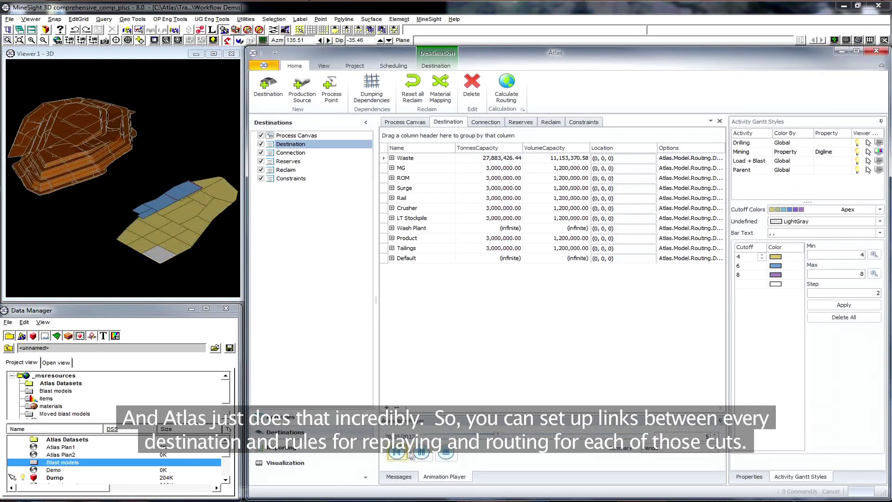
# Hide the Dump geometry in the viewer and replay the routing animation from the start
pyautogui.click(61, 477)
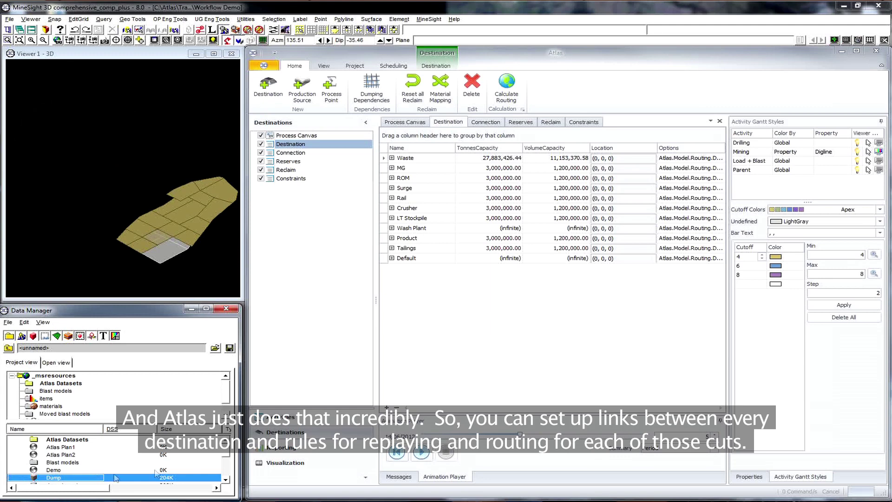
pyautogui.click(389, 453)
pyautogui.click(422, 453)
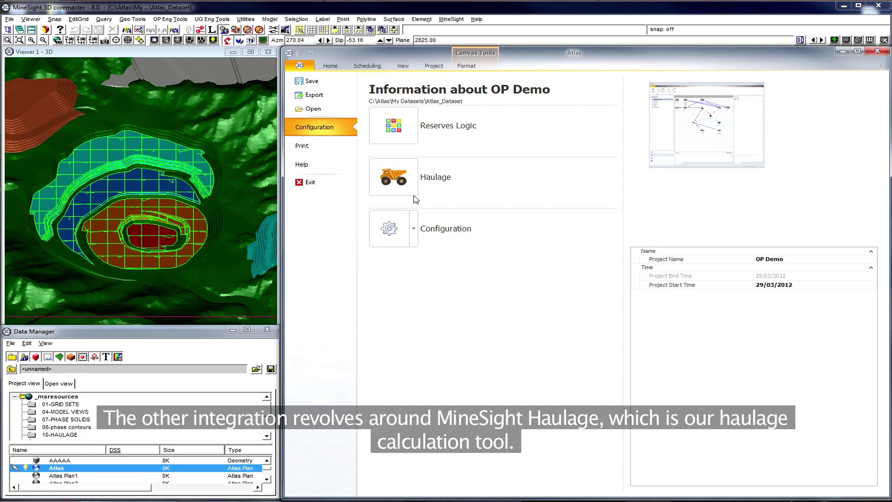
# Connect the OP Demo project to the ATLAS_MSH haulage plan through a machine data source
pyautogui.click(411, 188)
pyautogui.click(411, 179)
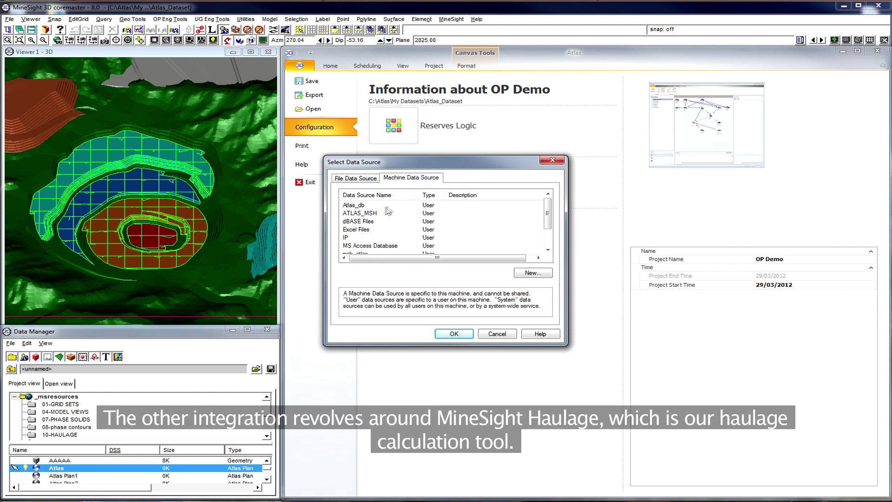
pyautogui.click(454, 333)
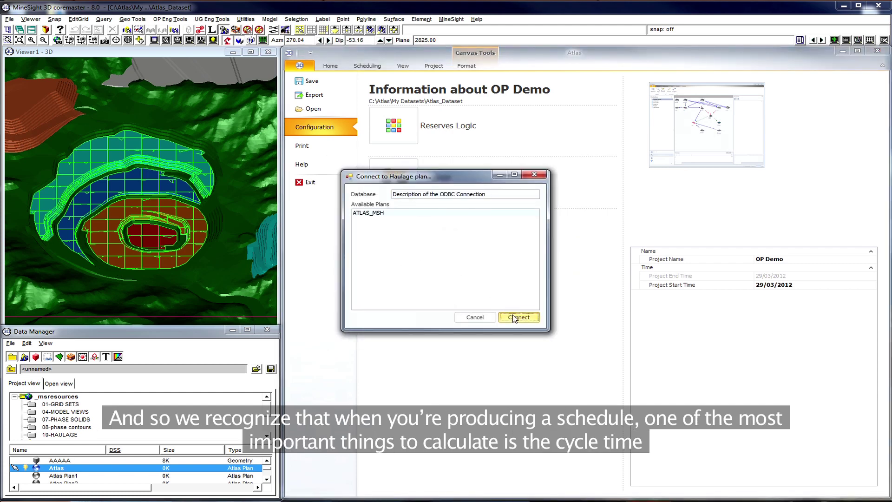
pyautogui.click(515, 318)
# Add the Truck-793 haul fleet from the haulage plan to the project configuration and apply it
pyautogui.click(394, 237)
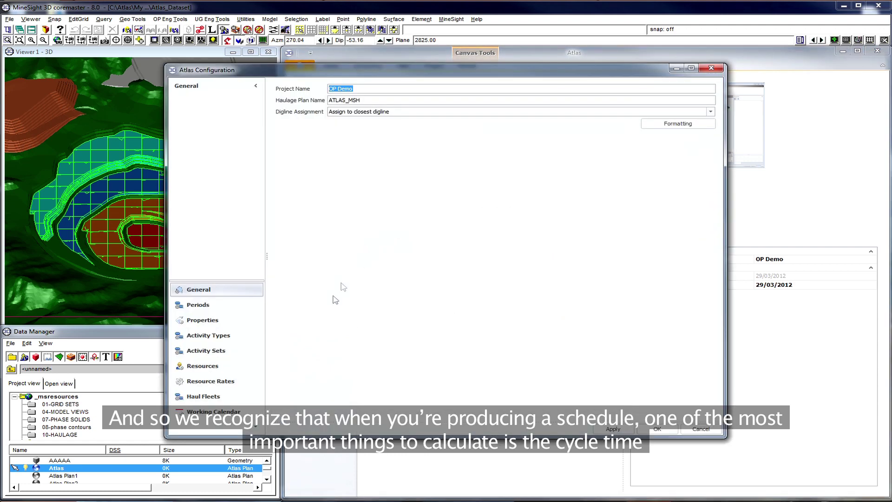
pyautogui.click(218, 397)
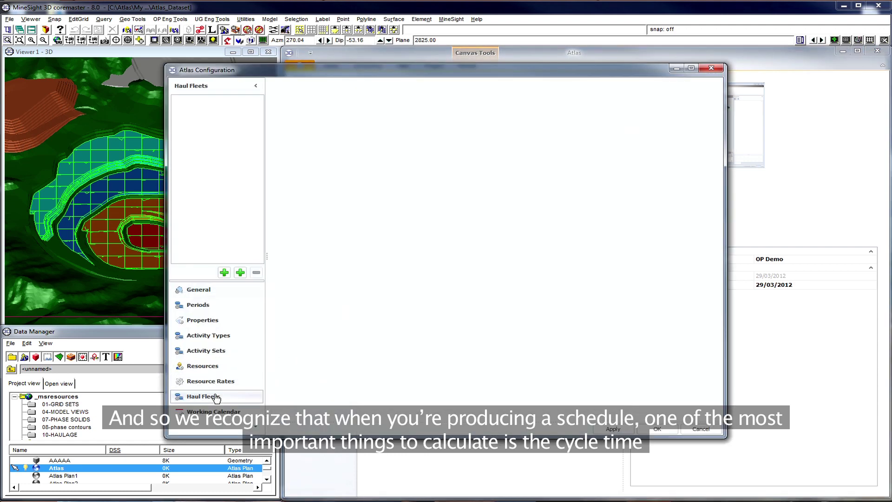
pyautogui.click(224, 273)
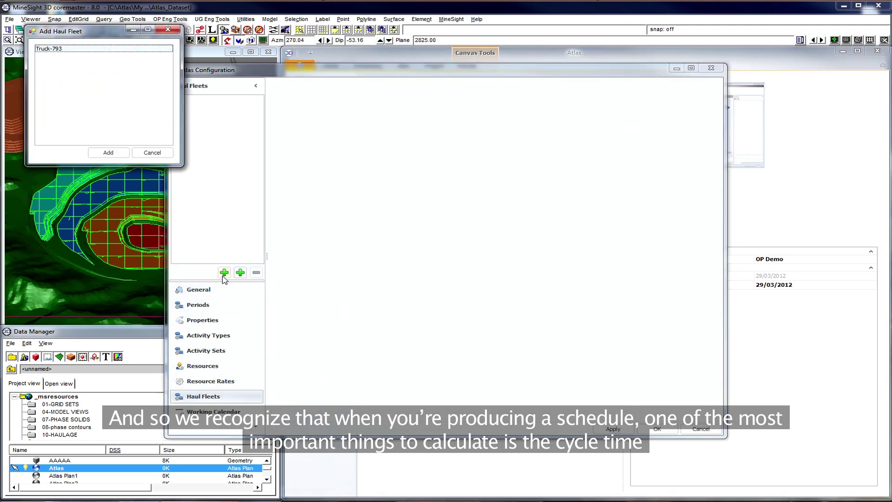
pyautogui.click(108, 152)
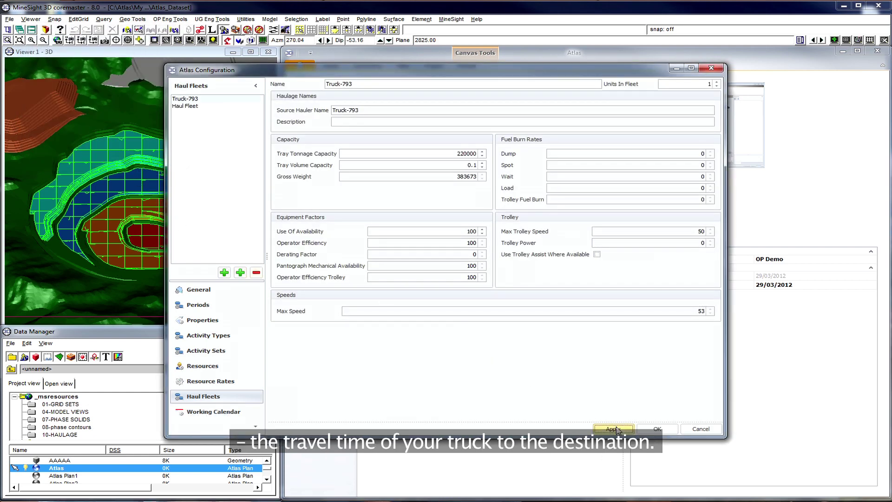
pyautogui.click(650, 430)
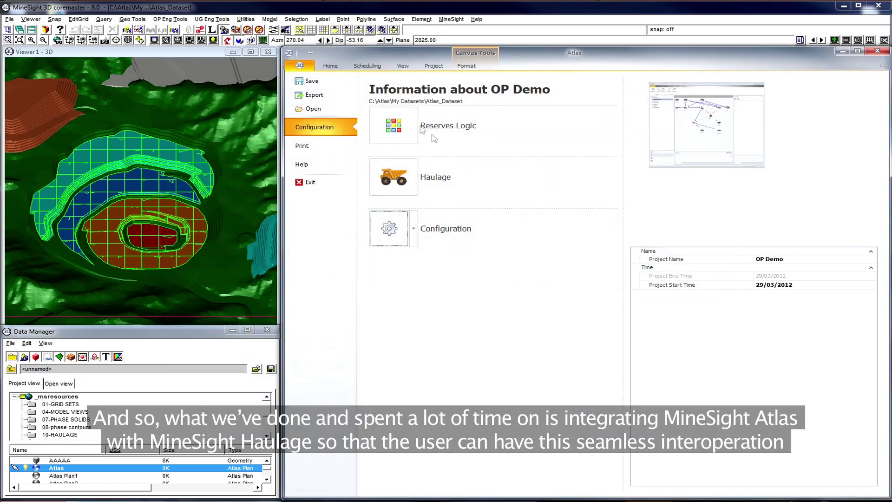
# Set the haulage location of the Waste destination on the process canvas to DUMP_DST
pyautogui.click(664, 119)
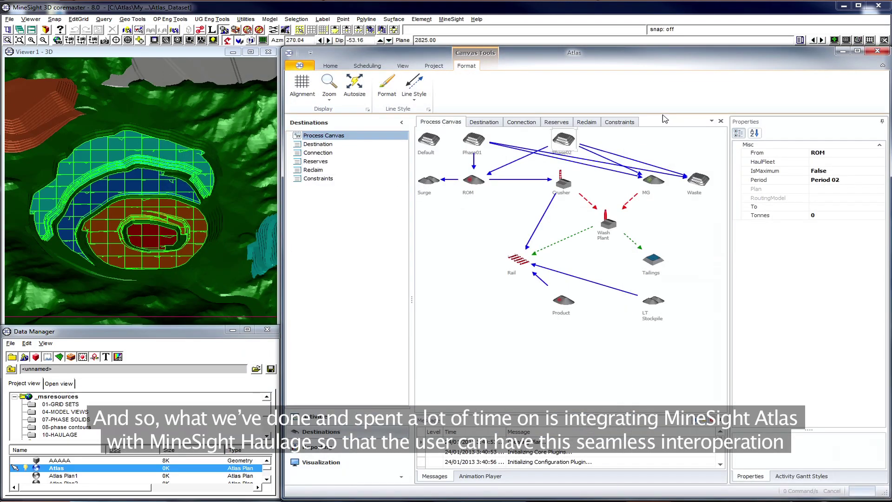
pyautogui.click(700, 180)
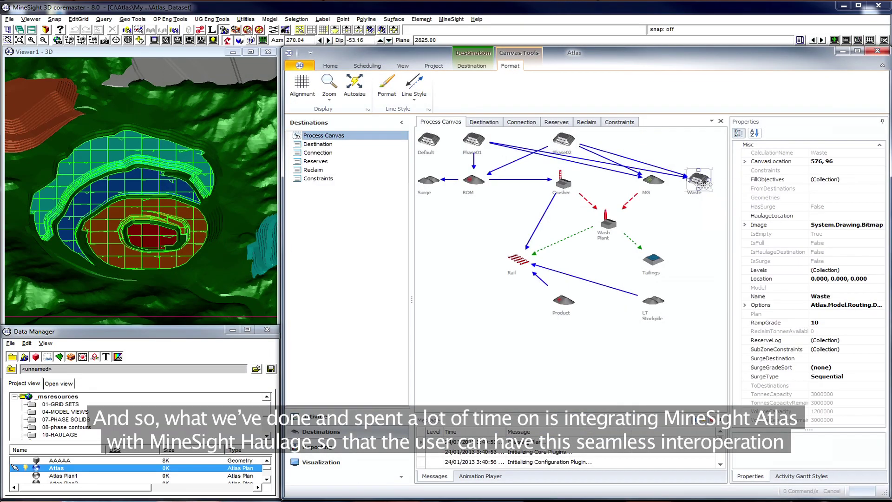
pyautogui.click(840, 216)
pyautogui.click(879, 215)
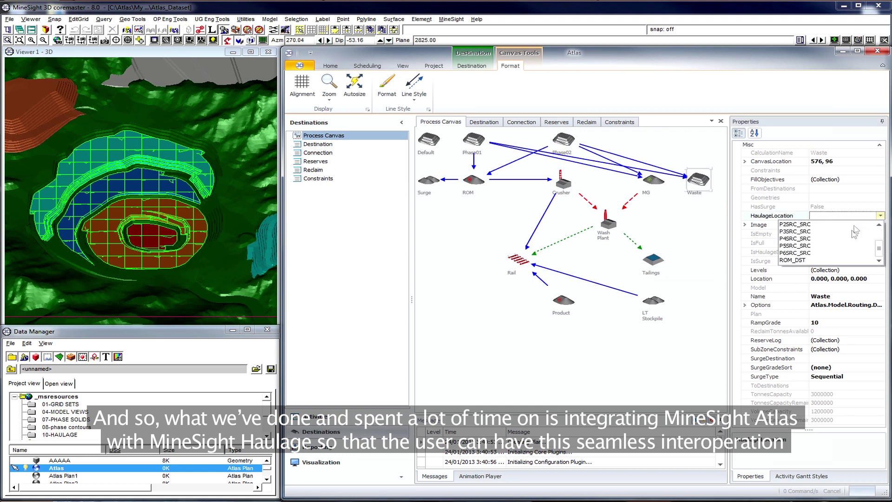
pyautogui.click(840, 225)
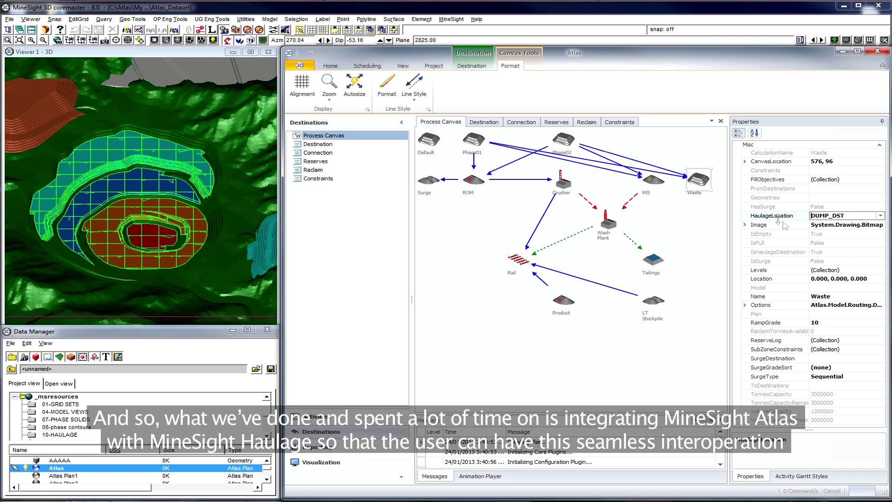
# Set the haulage location of the MG destination to MG_STK
pyautogui.click(654, 180)
pyautogui.click(875, 216)
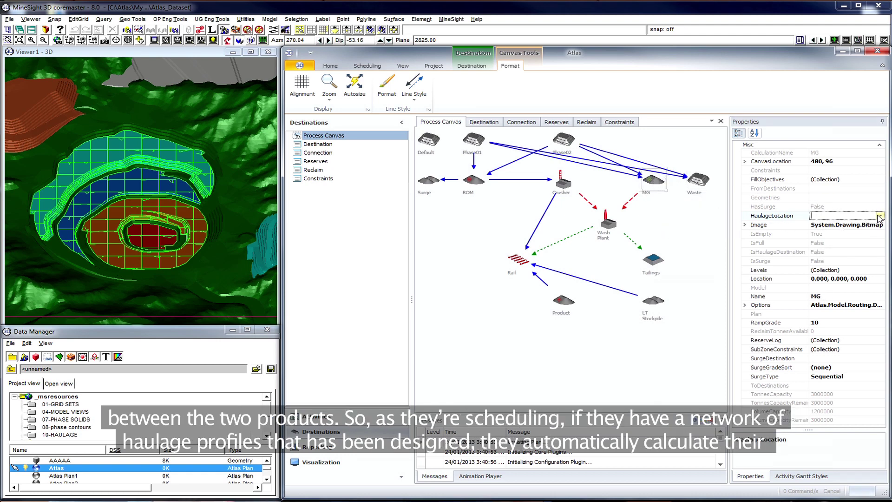
pyautogui.click(880, 216)
pyautogui.click(816, 239)
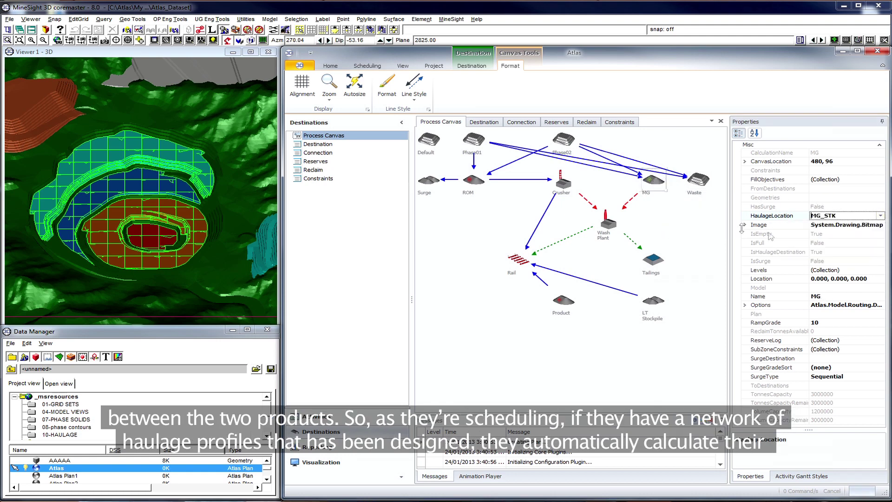
# Set the haulage location of the ROM destination to ROM_DST
pyautogui.click(473, 180)
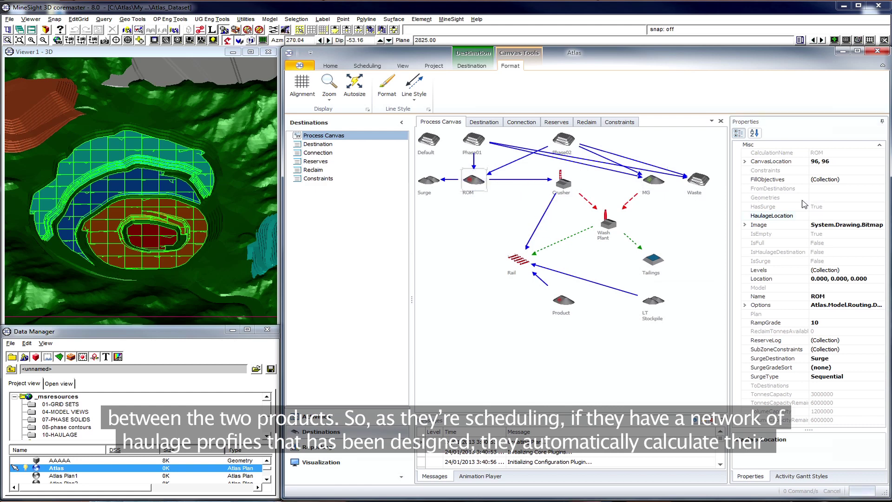
pyautogui.click(855, 216)
pyautogui.click(855, 216)
pyautogui.click(795, 260)
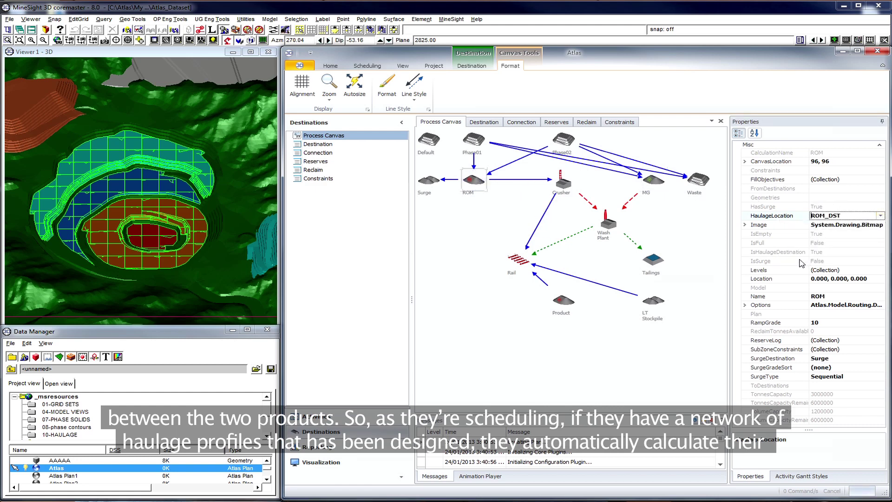
pyautogui.click(697, 234)
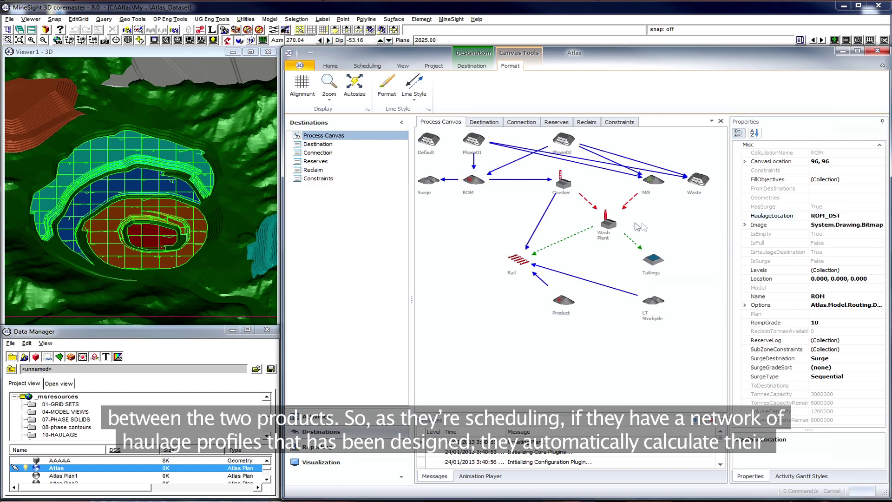
pyautogui.click(402, 66)
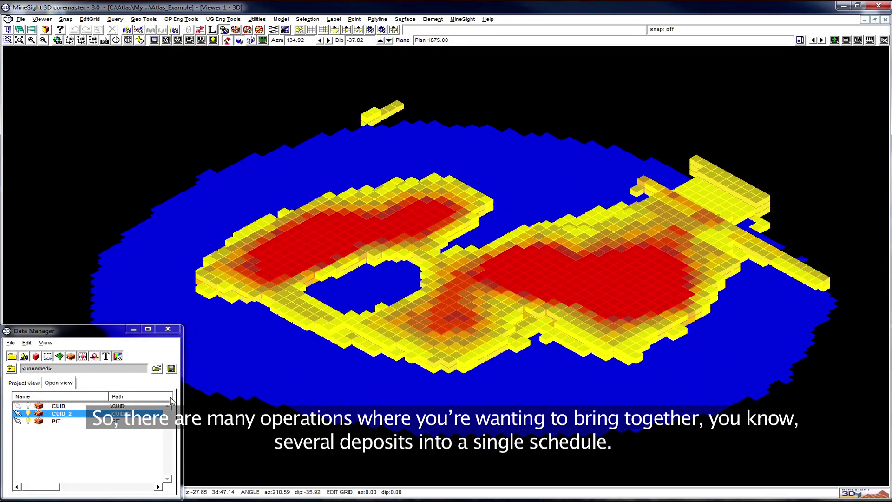
# Show the CUID block model together with CUID_2, hide the PIT model, and view the two models from another side
pyautogui.click(29, 407)
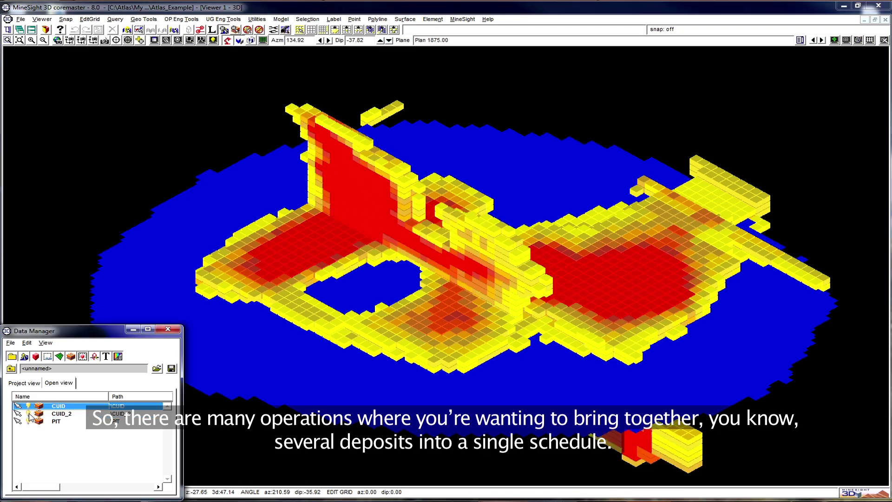
pyautogui.click(29, 421)
pyautogui.moveTo(321, 384)
pyautogui.mouseDown()
pyautogui.moveTo(372, 329)
pyautogui.moveTo(423, 304)
pyautogui.moveTo(628, 291)
pyautogui.moveTo(737, 332)
pyautogui.moveTo(723, 349)
pyautogui.mouseUp()
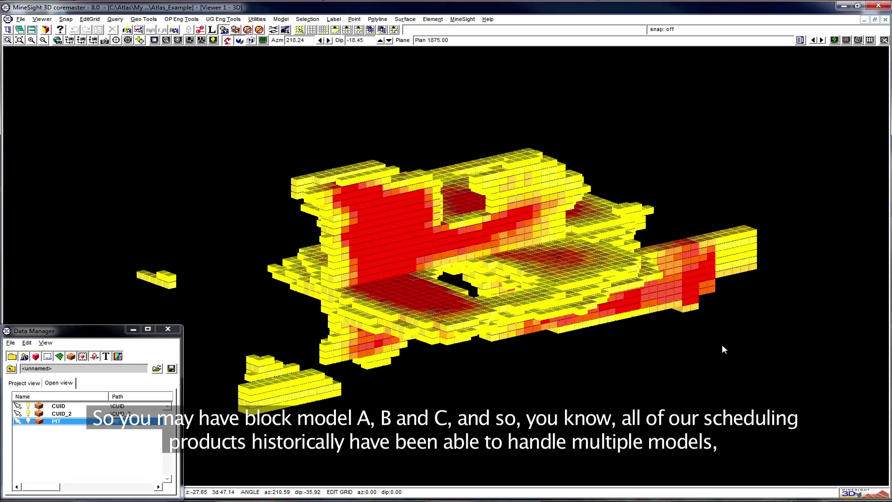
# Hide the CUID_2 block model and display PIT together with CUID in a near-horizontal view
pyautogui.click(28, 413)
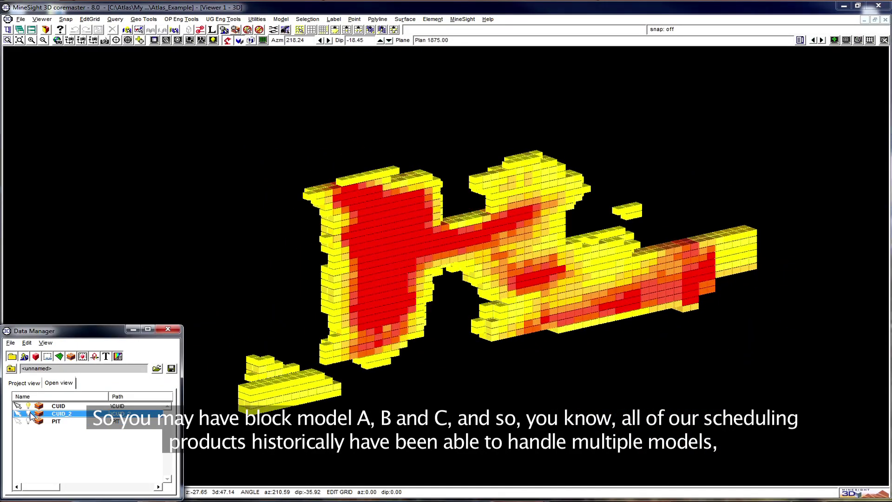
pyautogui.click(51, 421)
pyautogui.moveTo(500, 372); pyautogui.dragTo(451, 317)
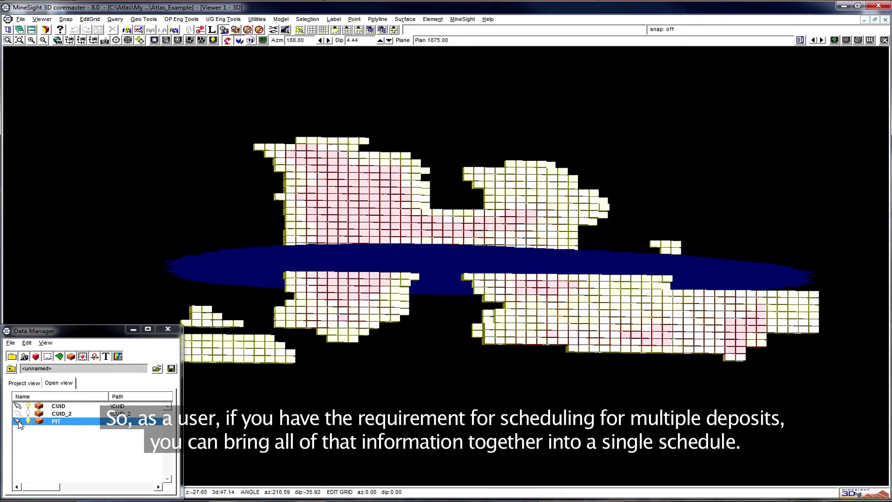
# Hide the PIT model and view the CUID block model alone from its opposite side
pyautogui.click(27, 421)
pyautogui.moveTo(266, 360); pyautogui.dragTo(756, 356)
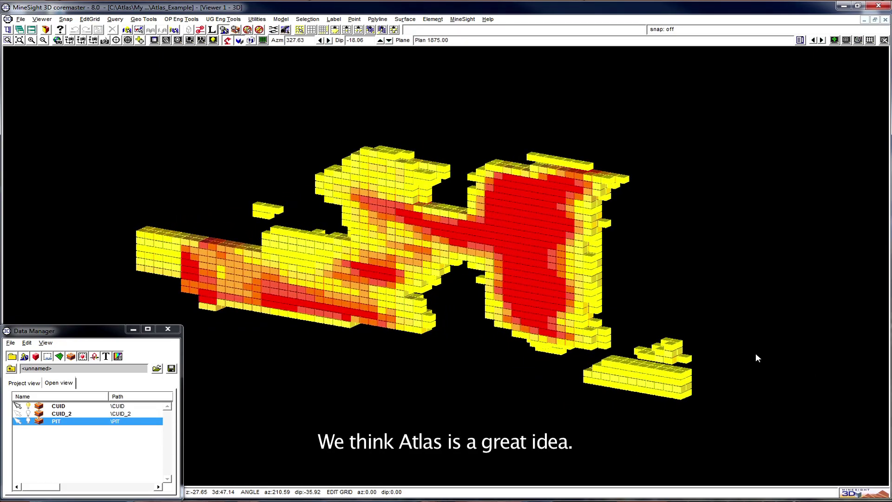